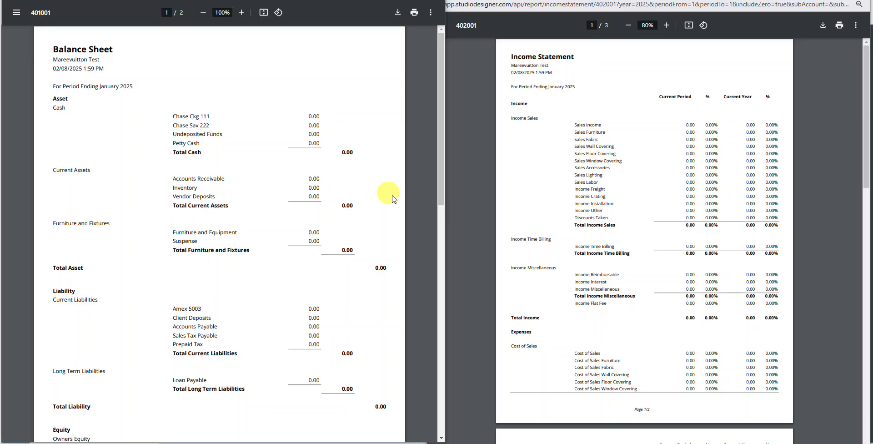
Look through the January 2025 balance sheet and income statement, examining the balances of all accounts
{"action": "scroll", "coordinate": [663, 216], "scroll_direction": "down", "scroll_amount": 6}
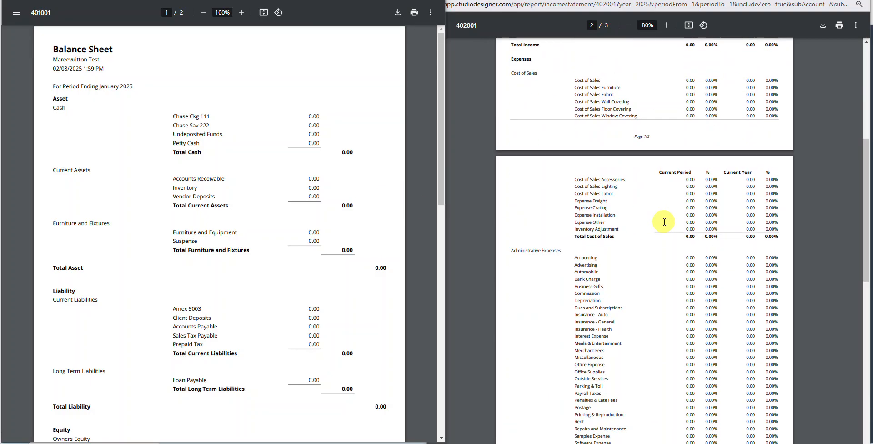
{"action": "scroll", "coordinate": [654, 225], "scroll_direction": "down", "scroll_amount": 6}
{"action": "scroll", "coordinate": [313, 291], "scroll_direction": "down", "scroll_amount": 9}
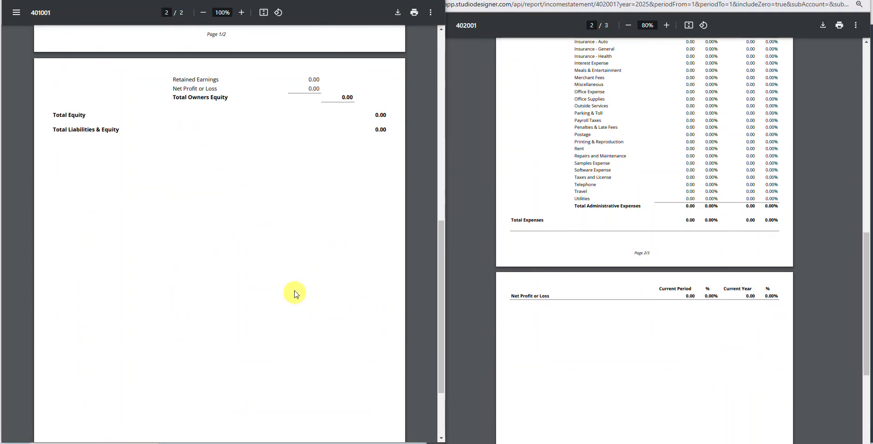
{"action": "scroll", "coordinate": [659, 218], "scroll_direction": "up", "scroll_amount": 5}
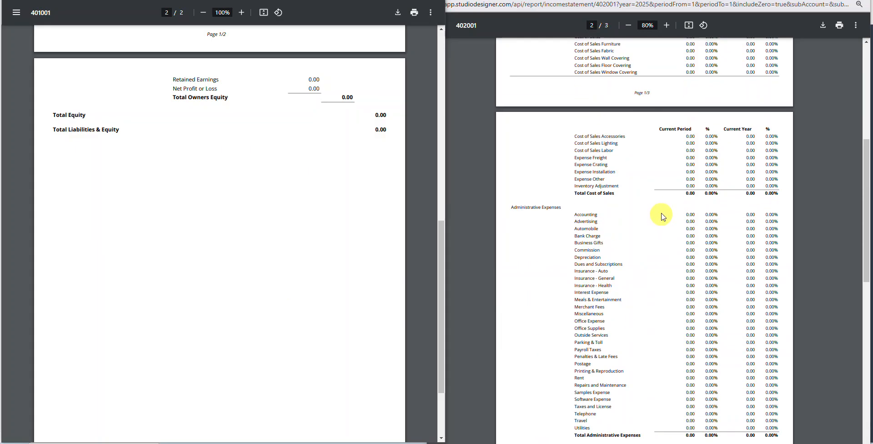
{"action": "scroll", "coordinate": [662, 213], "scroll_direction": "up", "scroll_amount": 7}
{"action": "scroll", "coordinate": [269, 175], "scroll_direction": "up", "scroll_amount": 1}
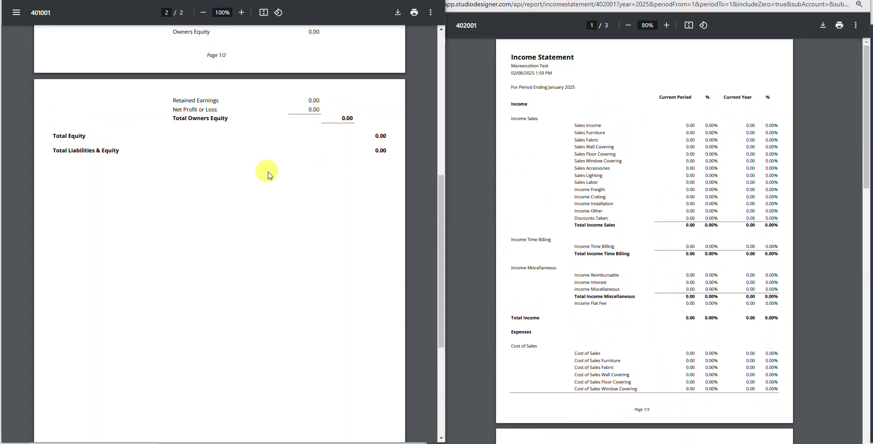
{"action": "scroll", "coordinate": [271, 174], "scroll_direction": "up", "scroll_amount": 9}
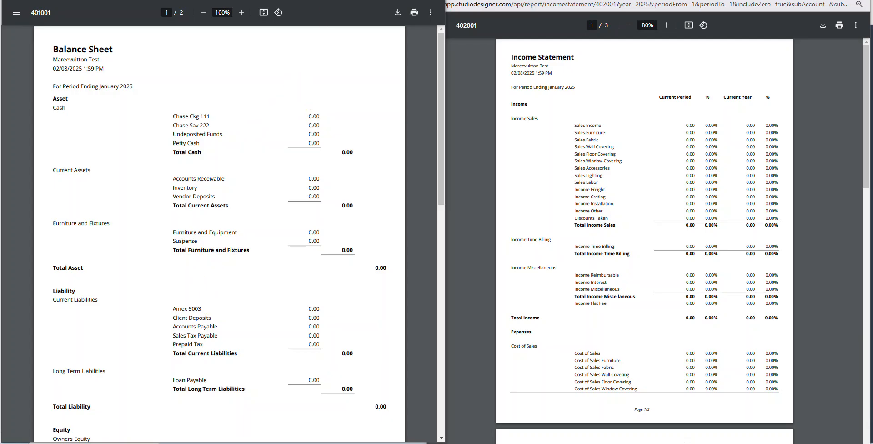
Move the balance sheet window aside and open the Money In page in Studio Designer
{"action": "left_click_drag", "start_coordinate": [356, 0], "coordinate": [748, 22]}
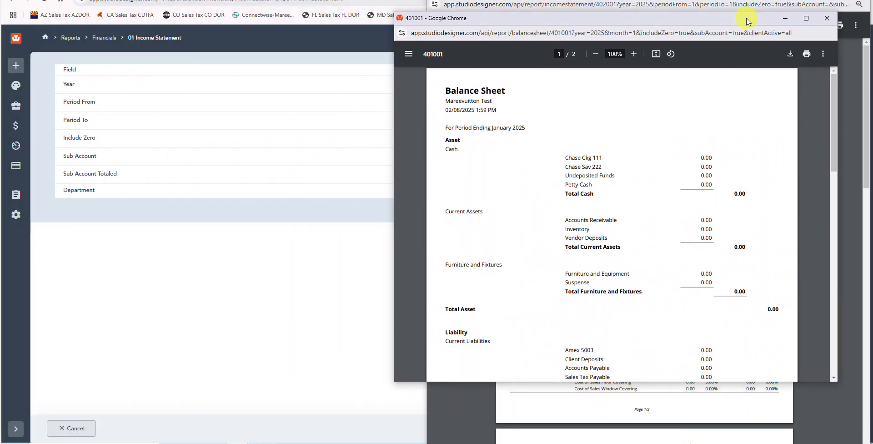
{"action": "left_click", "coordinate": [8, 131]}
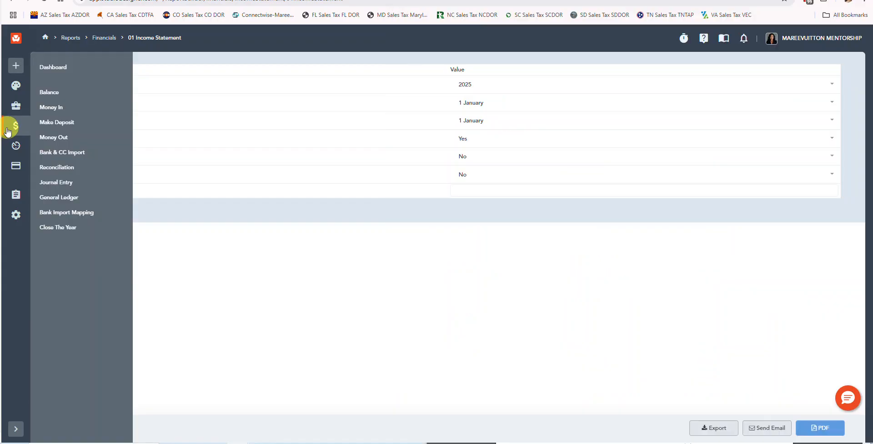
{"action": "left_click", "coordinate": [66, 108]}
Open the Reconciliation page, view the bank adjustment form for Chase Ckg 111, and cancel it
{"action": "left_click", "coordinate": [22, 124]}
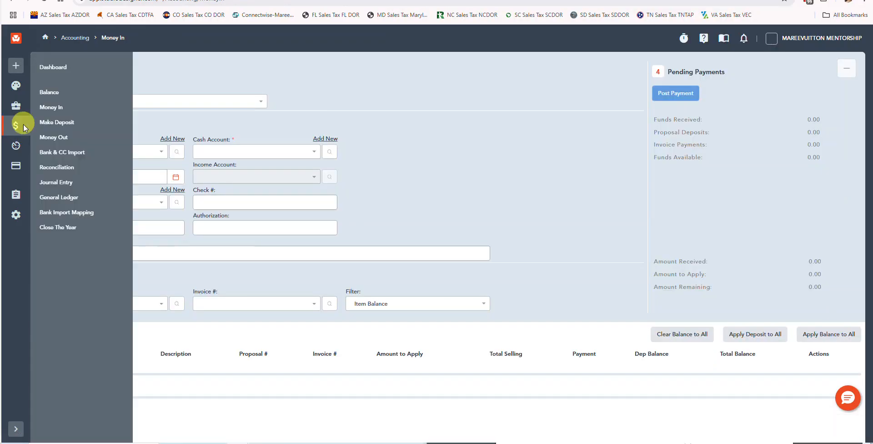
{"action": "left_click", "coordinate": [63, 166]}
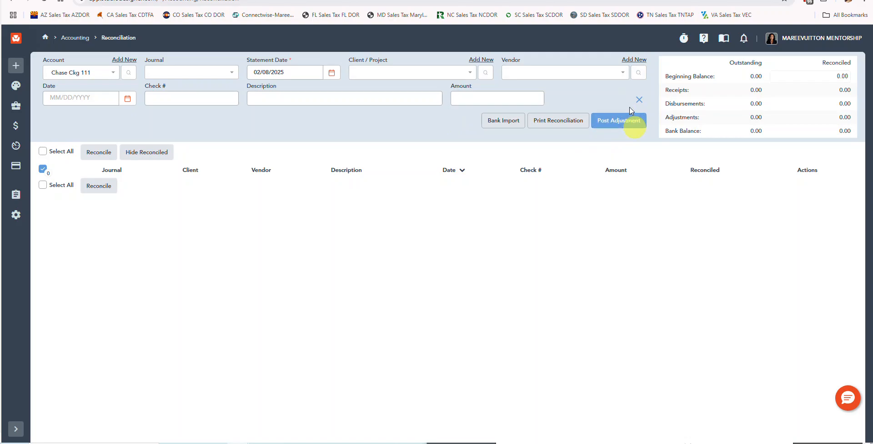
{"action": "left_click", "coordinate": [611, 122]}
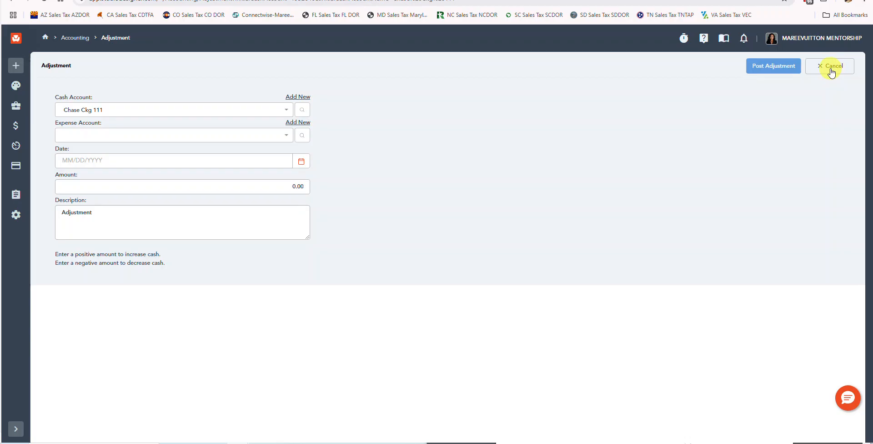
{"action": "left_click", "coordinate": [831, 70]}
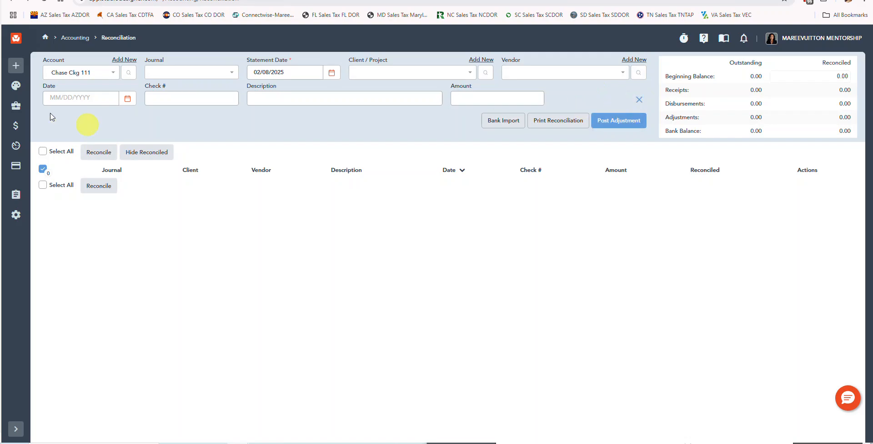
Create a new office payment through Money Out and mark it as reoccurring
{"action": "left_click", "coordinate": [15, 127]}
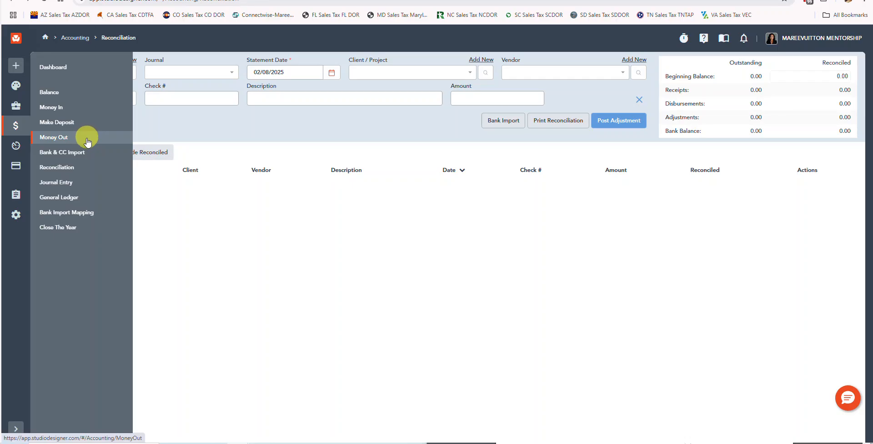
{"action": "left_click", "coordinate": [51, 139]}
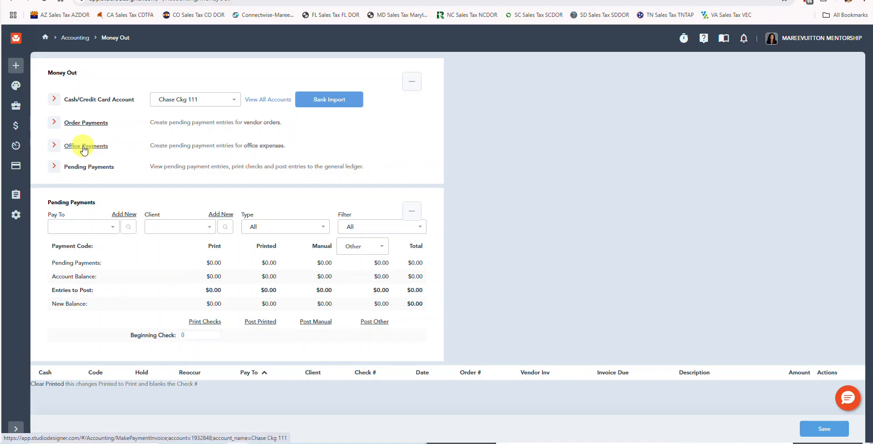
{"action": "left_click", "coordinate": [84, 148]}
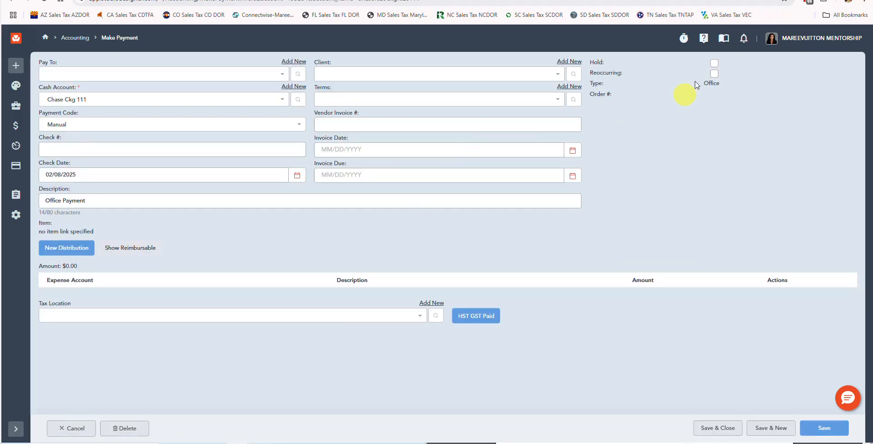
{"action": "left_click", "coordinate": [714, 73]}
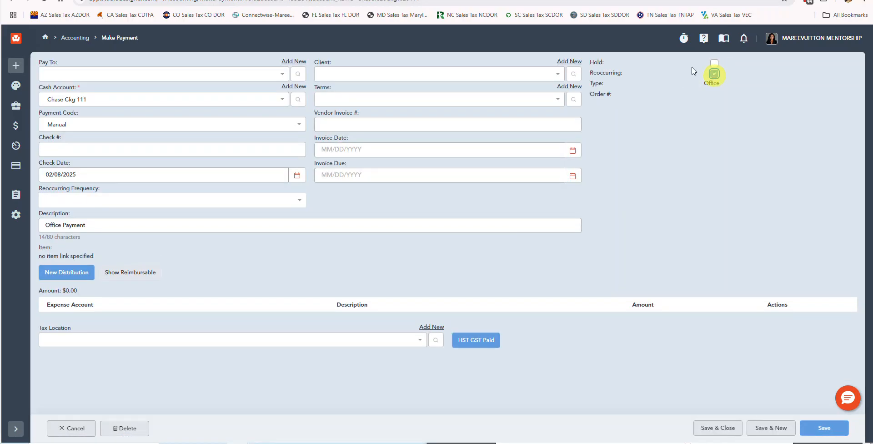
Set the office payment's payee to MAREEVUITTON MENTORSHIP VENDOR
{"action": "left_click", "coordinate": [73, 77]}
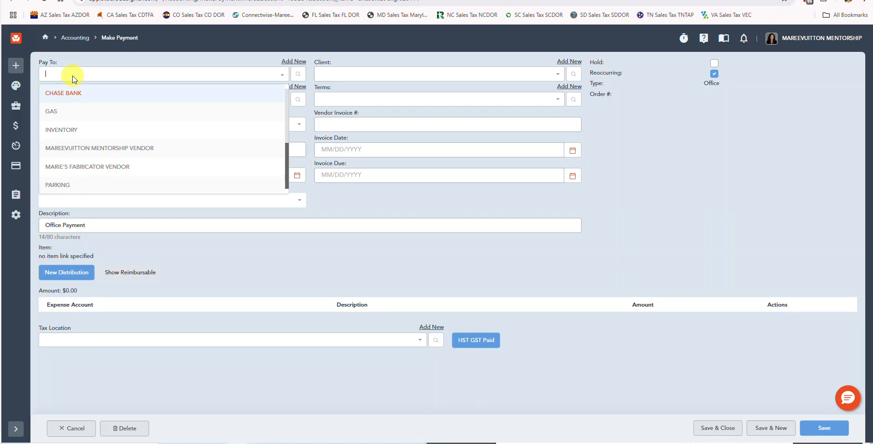
{"action": "scroll", "coordinate": [141, 132], "scroll_direction": "down", "scroll_amount": 3}
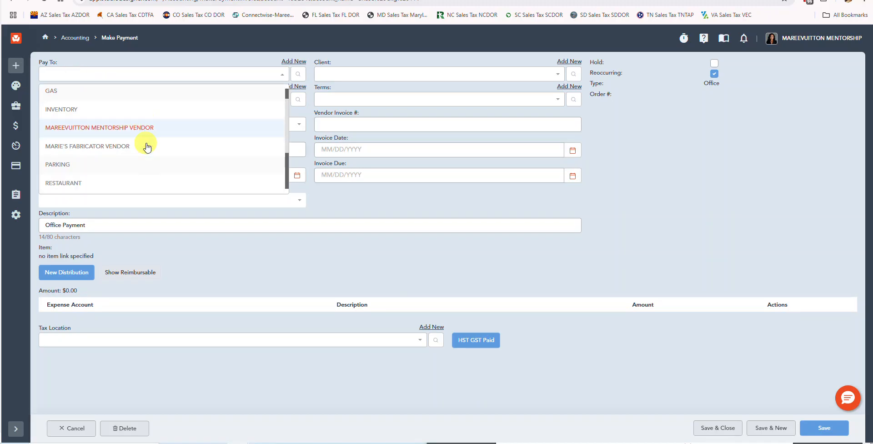
{"action": "scroll", "coordinate": [142, 143], "scroll_direction": "up", "scroll_amount": 3}
{"action": "scroll", "coordinate": [127, 131], "scroll_direction": "up", "scroll_amount": 1}
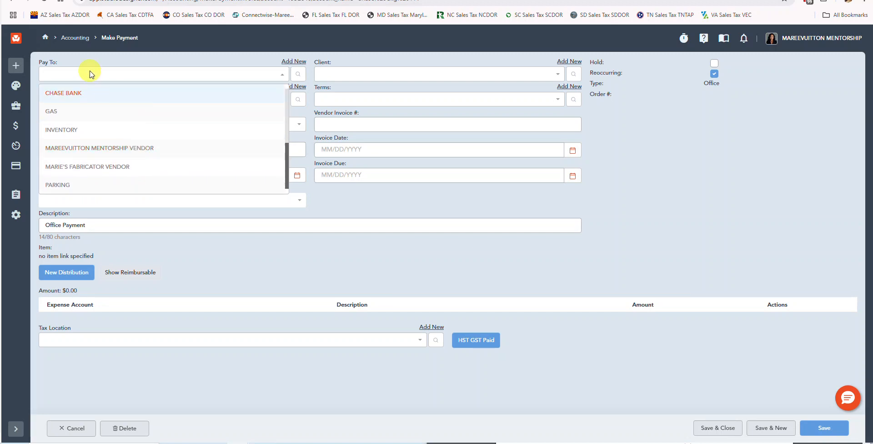
{"action": "left_click", "coordinate": [128, 148]}
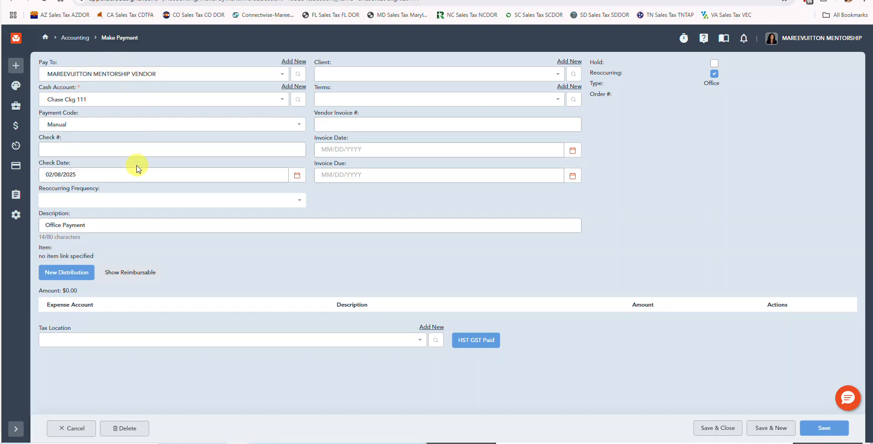
Enter 01.01.25 as the payment's check number
{"action": "left_click", "coordinate": [80, 152]}
{"action": "type", "text": "01.3.01"}
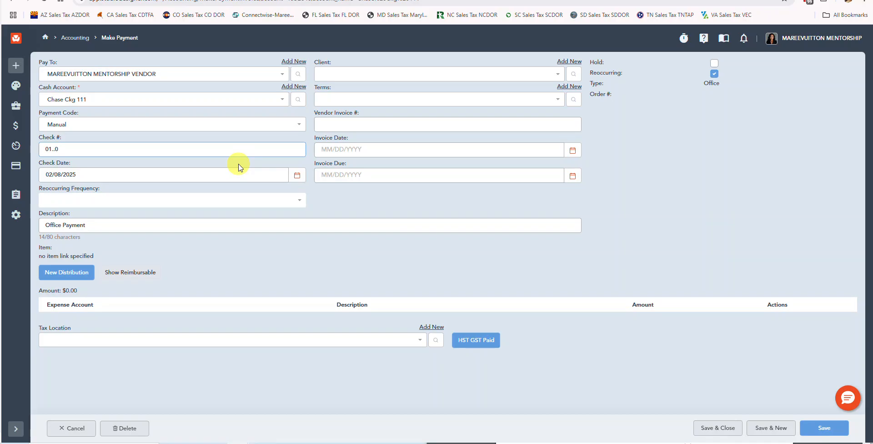
{"action": "key", "text": "BackSpace"}
{"action": "key", "text": "BackSpace"}
{"action": "key", "text": "BackSpace"}
{"action": "type", "text": "01"}
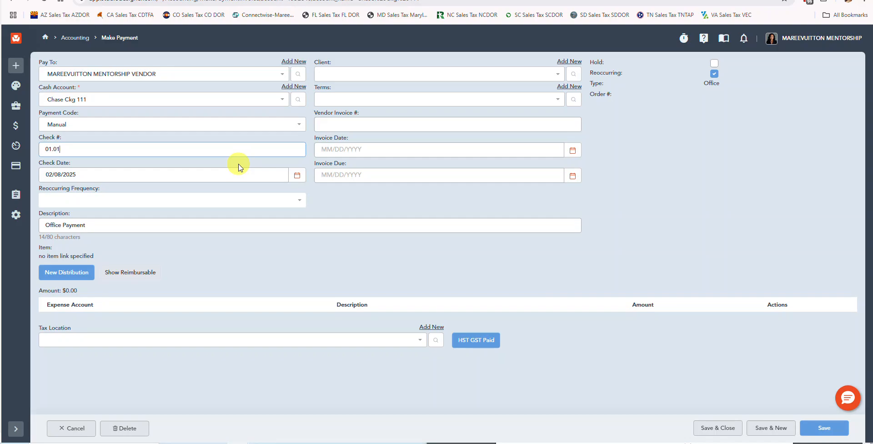
{"action": "type", "text": ".25"}
Set the payment's check date to 01/01/2025
{"action": "key", "text": "Tab"}
{"action": "type", "text": "01/"}
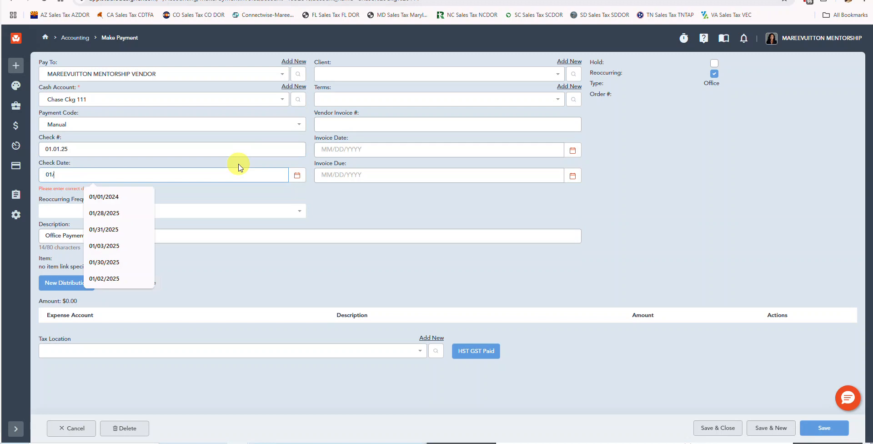
{"action": "type", "text": "01/2025"}
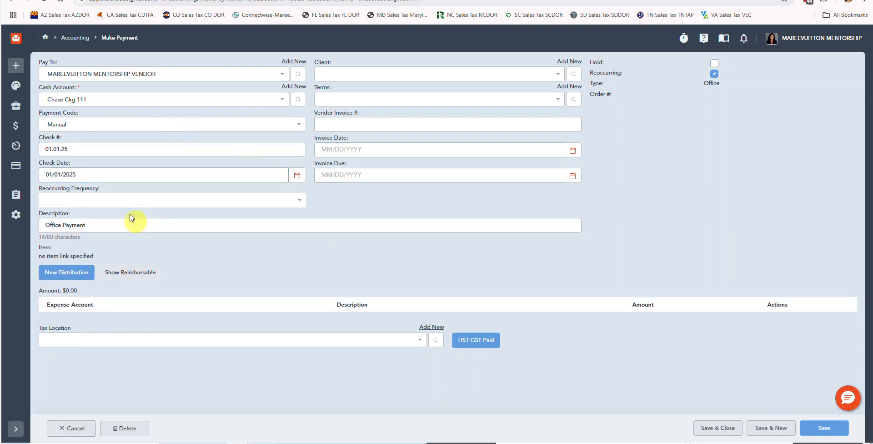
Clear the default Office Payment text from the payment's description
{"action": "left_click_drag", "start_coordinate": [110, 222], "coordinate": [17, 221]}
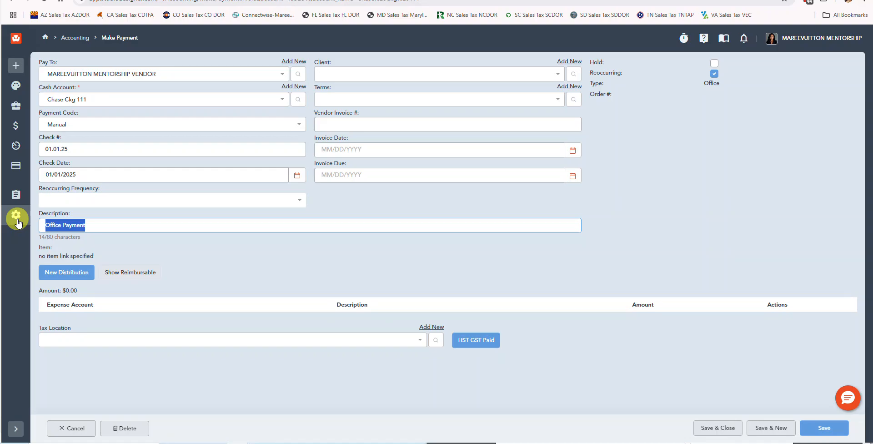
{"action": "type", "text": "P"}
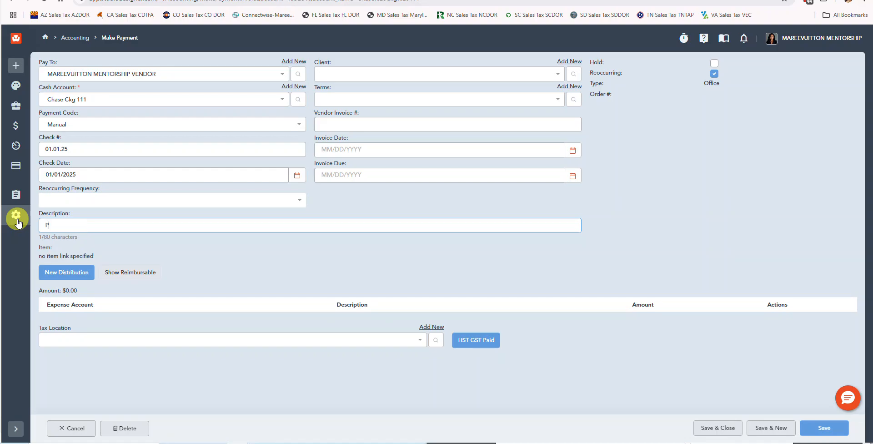
{"action": "key", "text": "BackSpace"}
{"action": "type", "text": "Fund Busin"}
{"action": "key", "text": "BackSpace"}
{"action": "key", "text": "BackSpace"}
{"action": "key", "text": "BackSpace"}
{"action": "key", "text": "BackSpace"}
{"action": "key", "text": "BackSpace"}
{"action": "key", "text": "BackSpace"}
{"action": "key", "text": "BackSpace"}
{"action": "key", "text": "BackSpace"}
{"action": "key", "text": "BackSpace"}
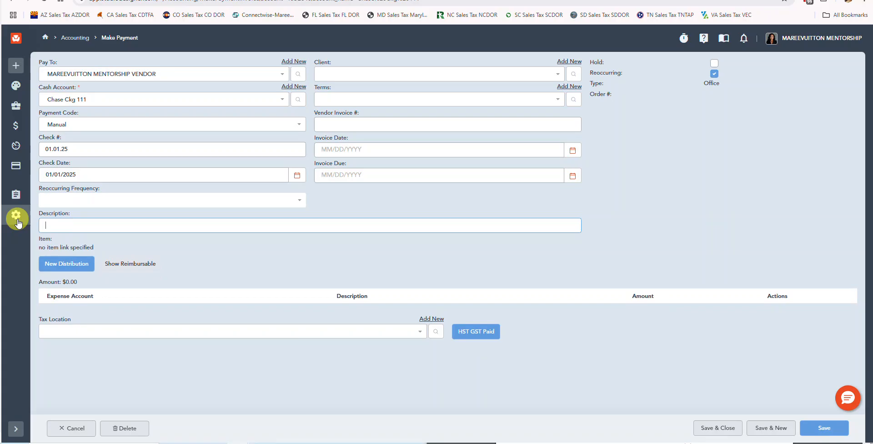
Enter "Post Beginning Balance @ 01.01.25" as the payment's description and add a new distribution line
{"action": "type", "text": "Post Begi"}
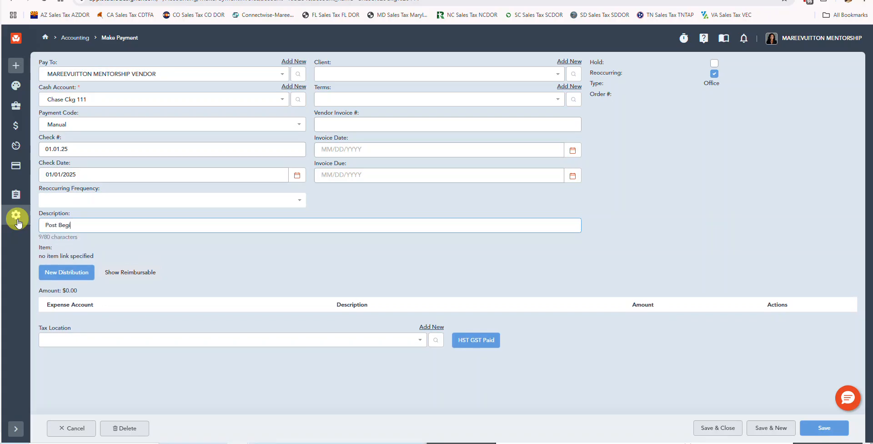
{"action": "type", "text": "nning Balance @ 01.01"}
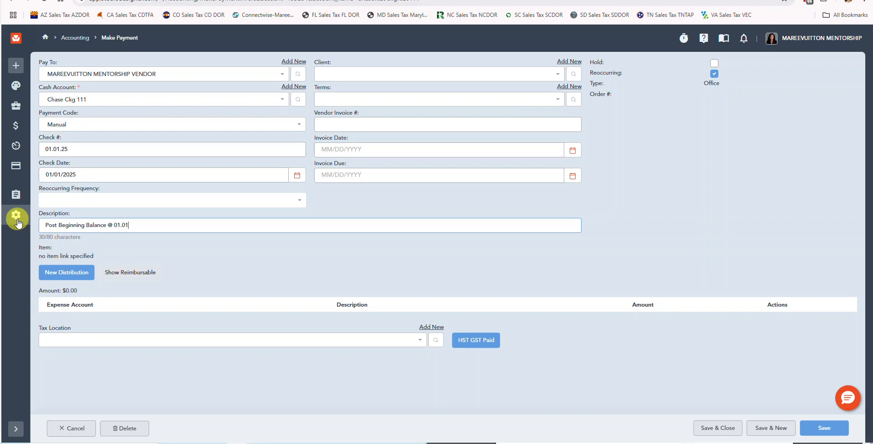
{"action": "type", "text": ".25"}
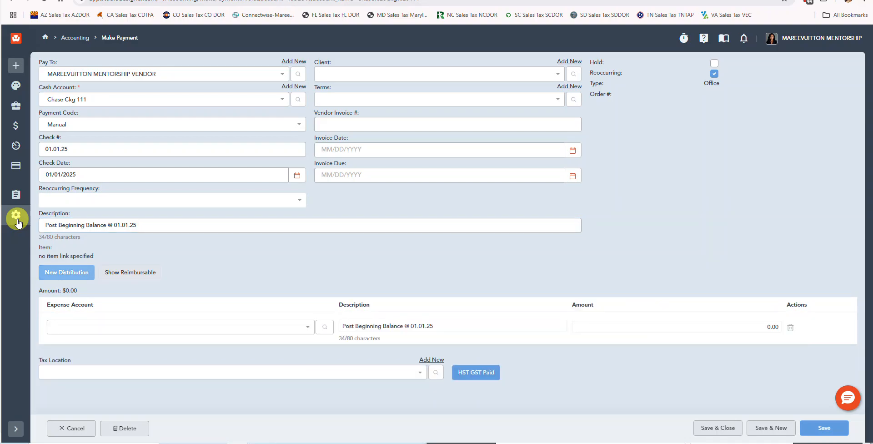
Assign the Capital Contribution account to the new distribution line
{"action": "left_click", "coordinate": [100, 327]}
{"action": "type", "text": "ca"}
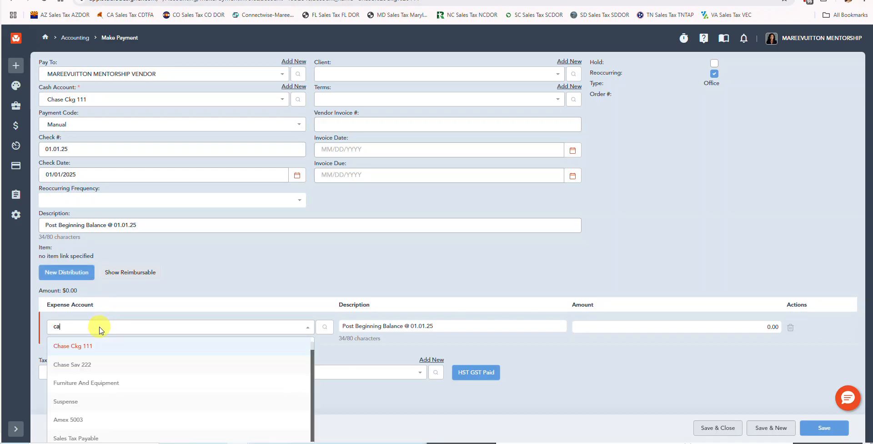
{"action": "type", "text": "p"}
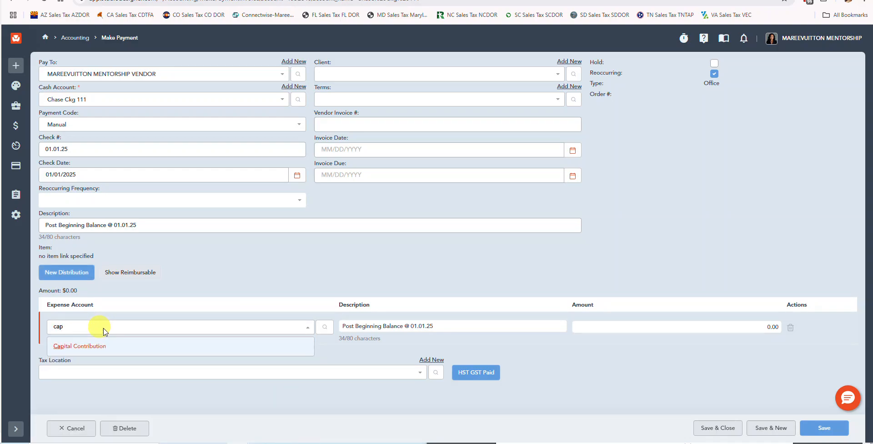
{"action": "left_click", "coordinate": [140, 345]}
Set the Capital Contribution distribution's amount to 5000, keeping its description
{"action": "key", "text": "Tab"}
{"action": "key", "text": "Tab"}
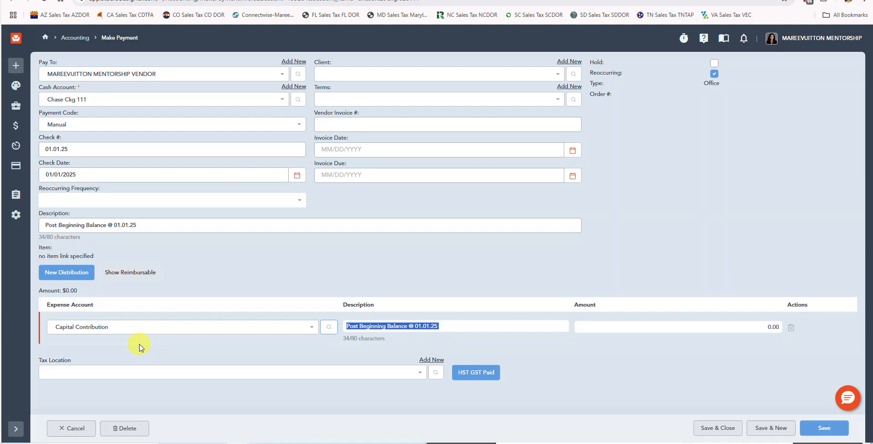
{"action": "key", "text": "Tab"}
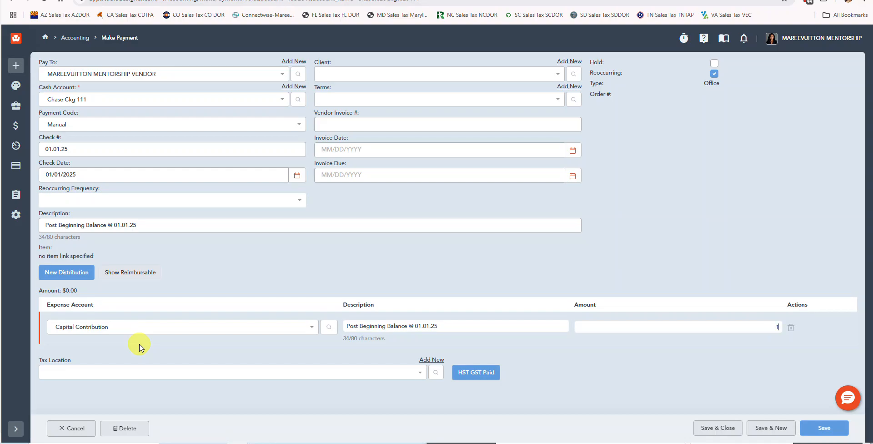
{"action": "key", "text": "BackSpace"}
{"action": "key", "text": "BackSpace"}
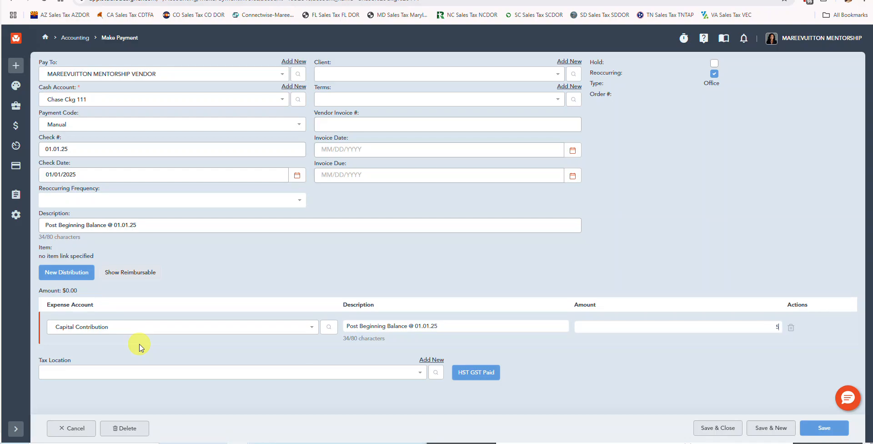
{"action": "type", "text": "5000"}
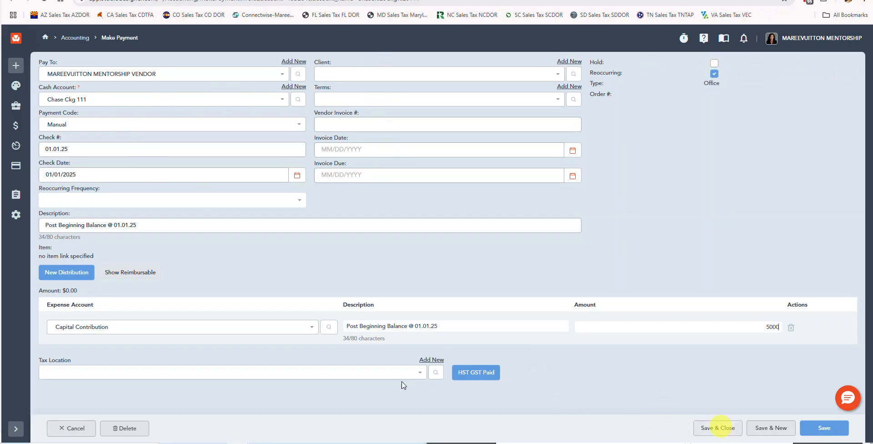
Save the beginning balance payment, reopen it to make its Capital Contribution amount -5,000.00, and save it again
{"action": "left_click", "coordinate": [718, 427]}
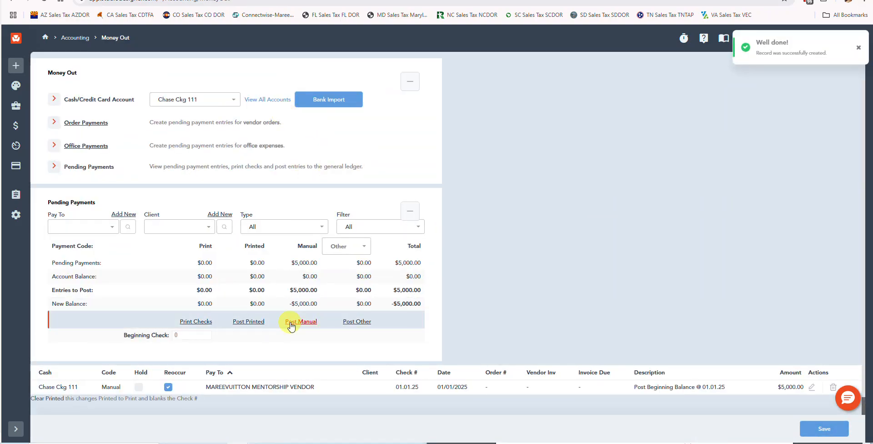
{"action": "left_click", "coordinate": [811, 389]}
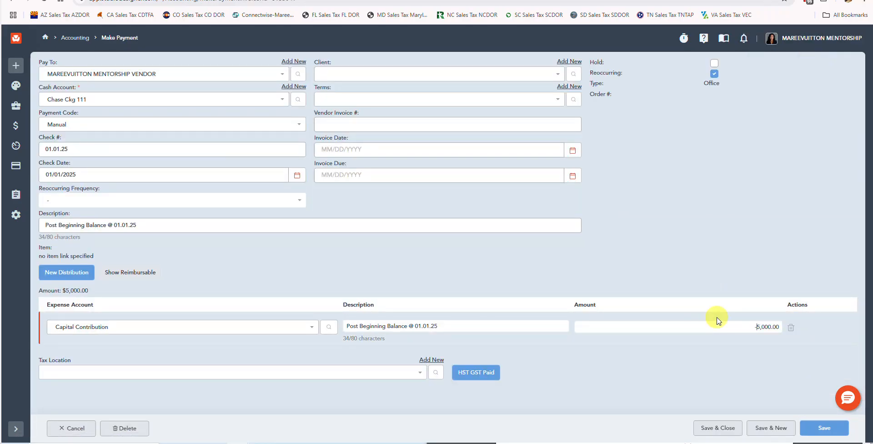
{"action": "type", "text": "-"}
{"action": "left_click", "coordinate": [719, 426]}
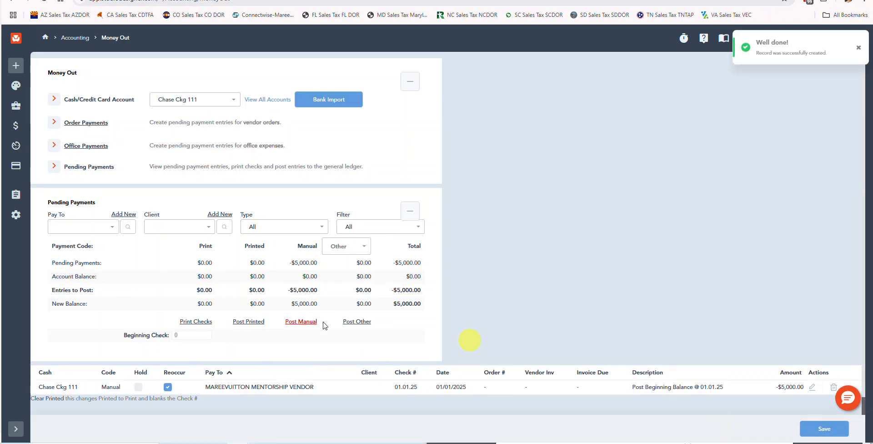
Post the pending manual payment for Chase Ckg 111 and open the account's reconciliation
{"action": "left_click", "coordinate": [293, 322]}
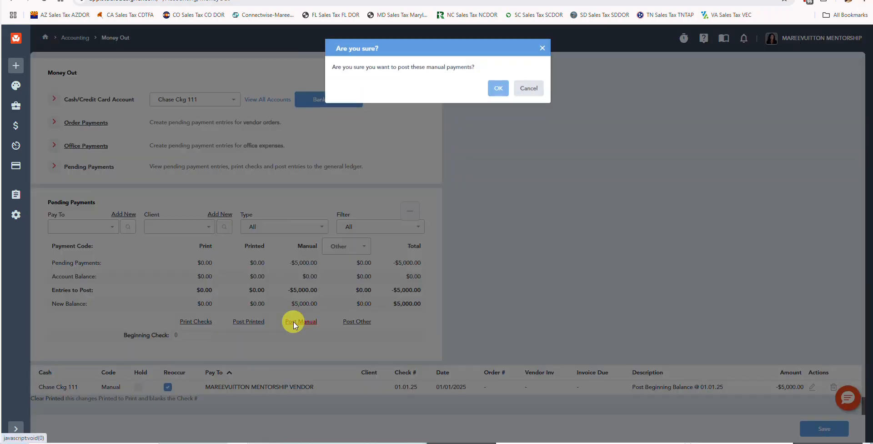
{"action": "left_click", "coordinate": [499, 88]}
{"action": "left_click", "coordinate": [267, 321]}
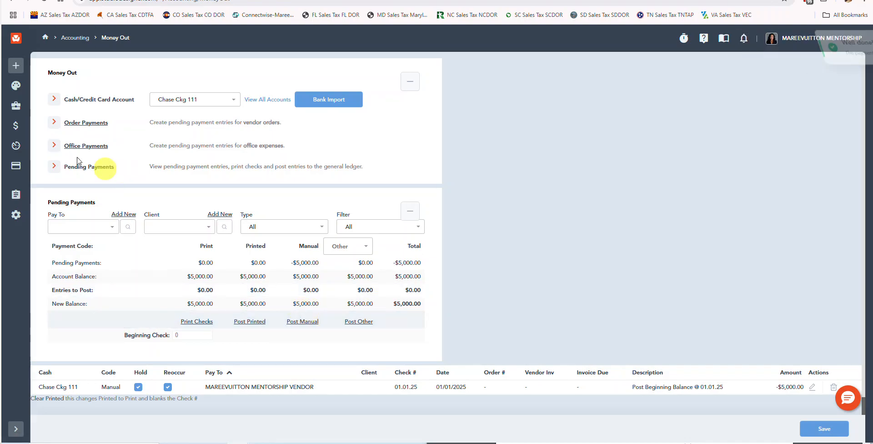
{"action": "left_click", "coordinate": [22, 131]}
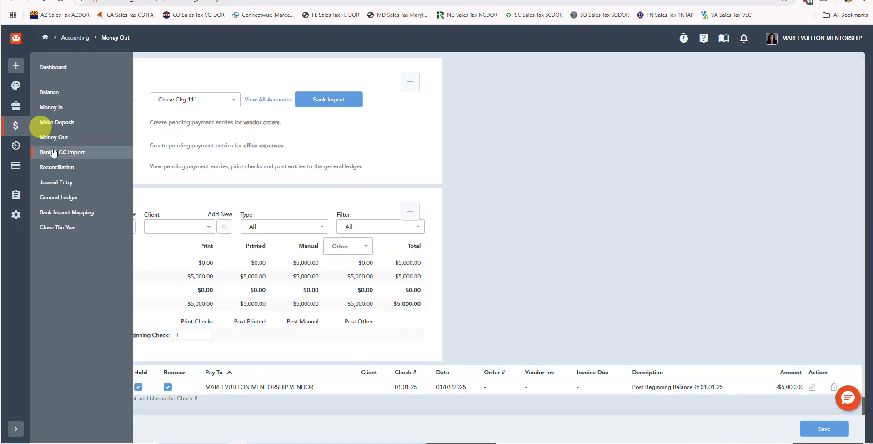
{"action": "left_click", "coordinate": [56, 168]}
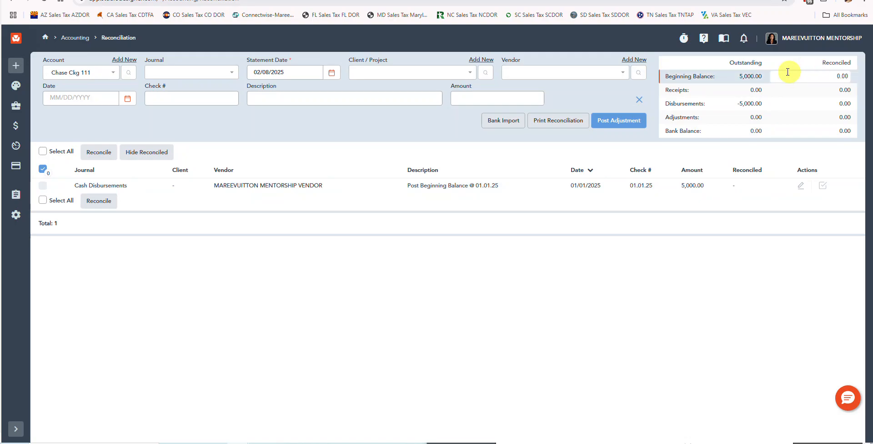
Generate the 4010 Balance Sheet as a PDF for February 2025 with Include Zero set to No, and enlarge the report window
{"action": "left_click", "coordinate": [16, 193]}
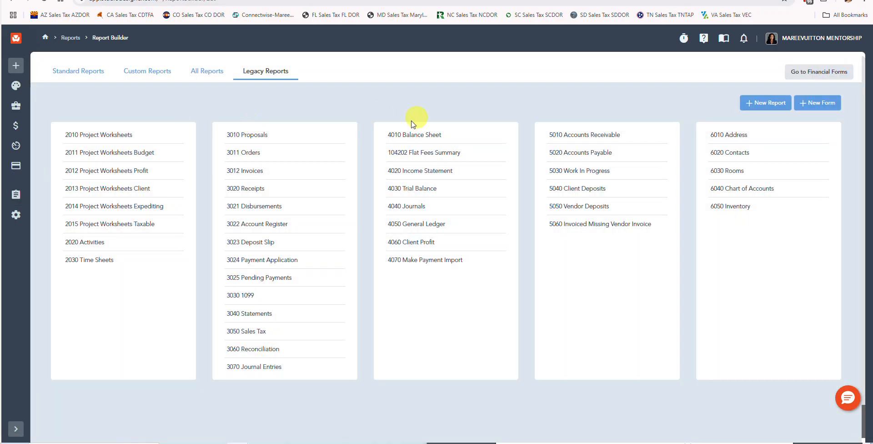
{"action": "left_click", "coordinate": [411, 133]}
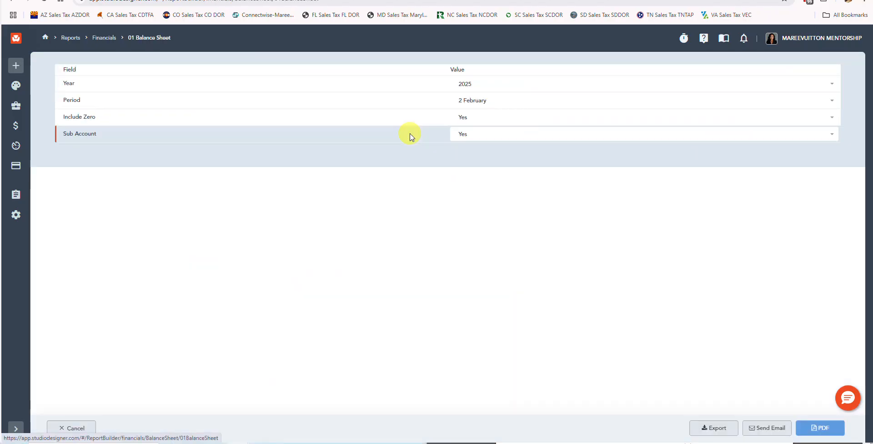
{"action": "left_click", "coordinate": [482, 121]}
{"action": "left_click", "coordinate": [470, 152]}
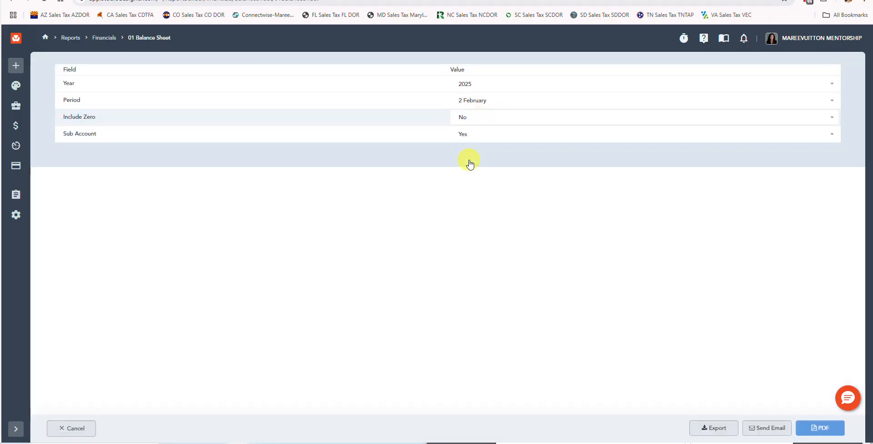
{"action": "left_click", "coordinate": [826, 430]}
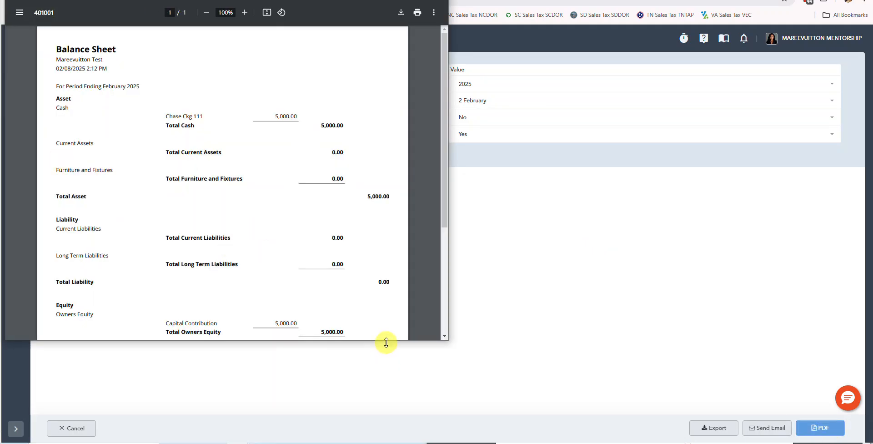
{"action": "left_click_drag", "start_coordinate": [386, 342], "coordinate": [375, 442]}
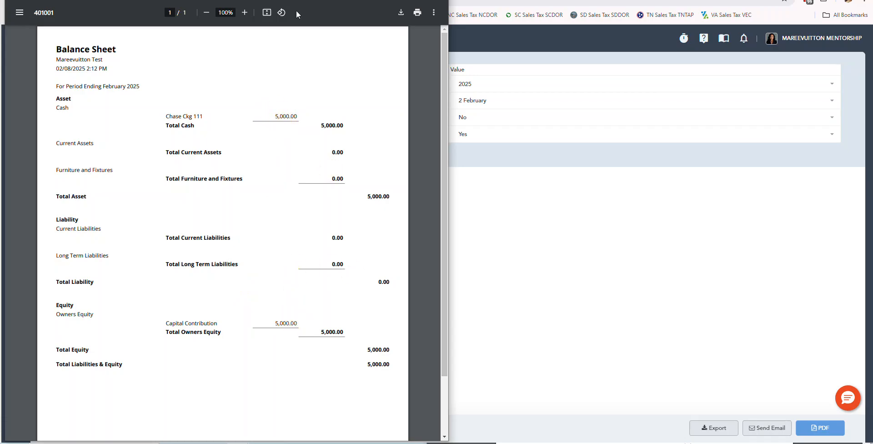
Generate the 01 Income Statement as a PDF for January to February 2025 with Include Zero set to No
{"action": "left_click", "coordinate": [486, 211]}
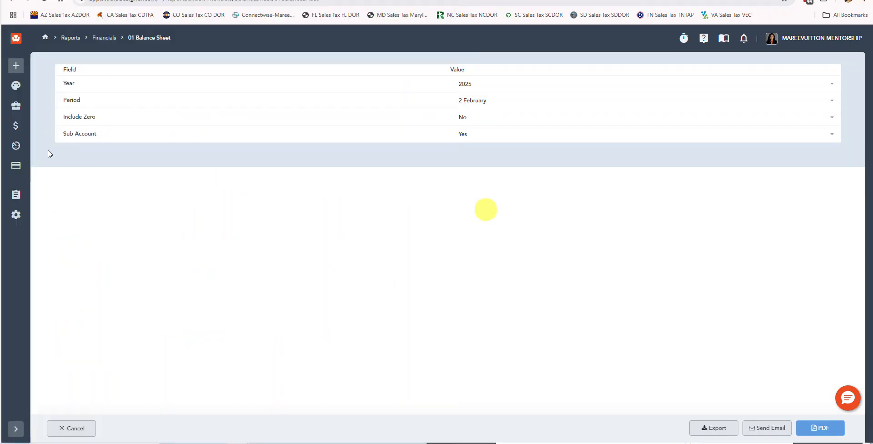
{"action": "left_click", "coordinate": [16, 194]}
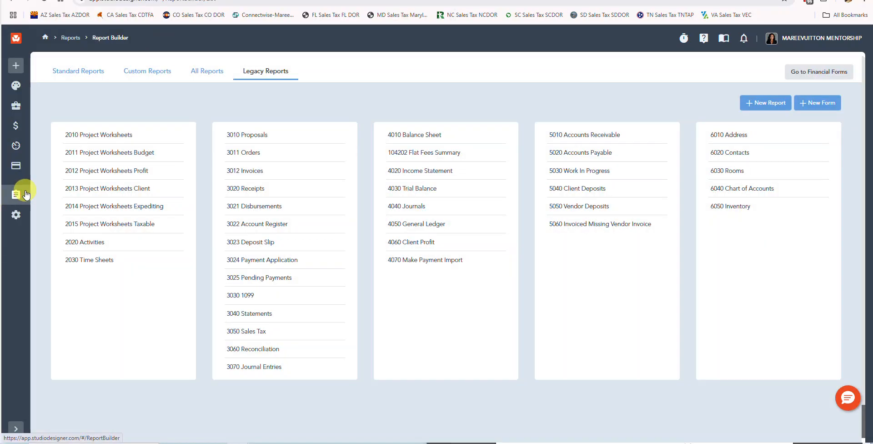
{"action": "left_click", "coordinate": [426, 174]}
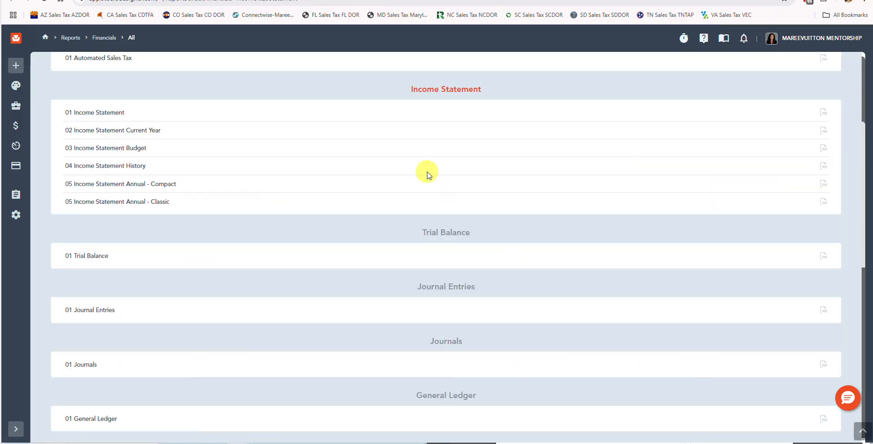
{"action": "left_click", "coordinate": [97, 112]}
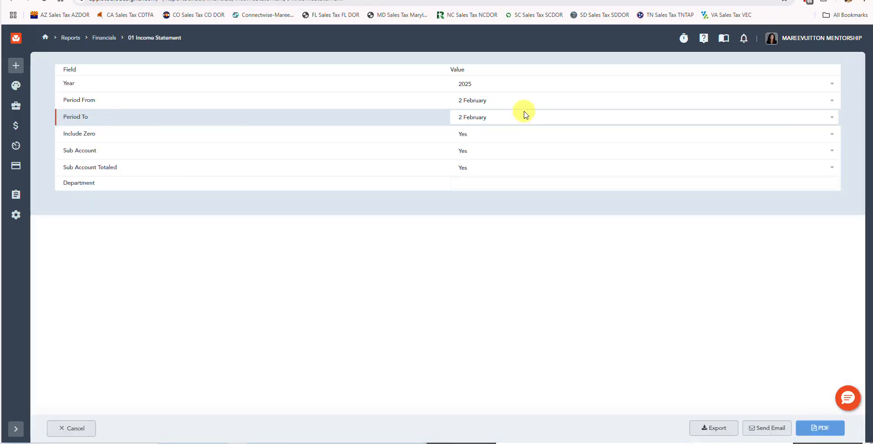
{"action": "left_click", "coordinate": [504, 100]}
{"action": "left_click", "coordinate": [499, 101]}
{"action": "left_click", "coordinate": [481, 125]}
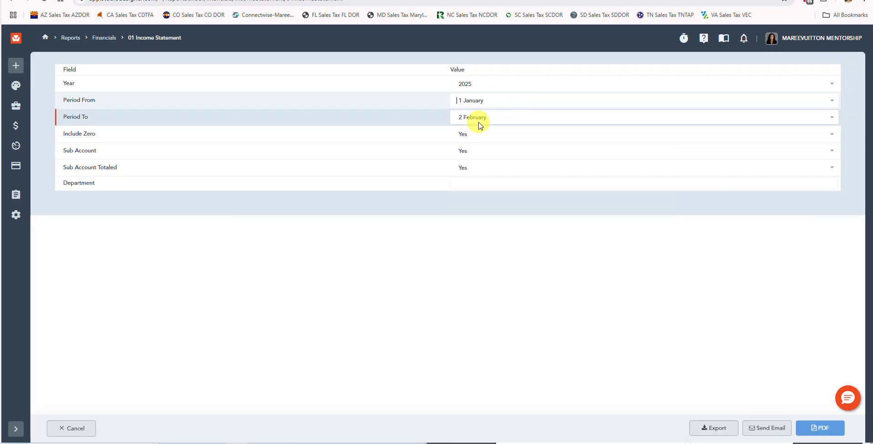
{"action": "left_click", "coordinate": [473, 135]}
{"action": "left_click", "coordinate": [473, 173]}
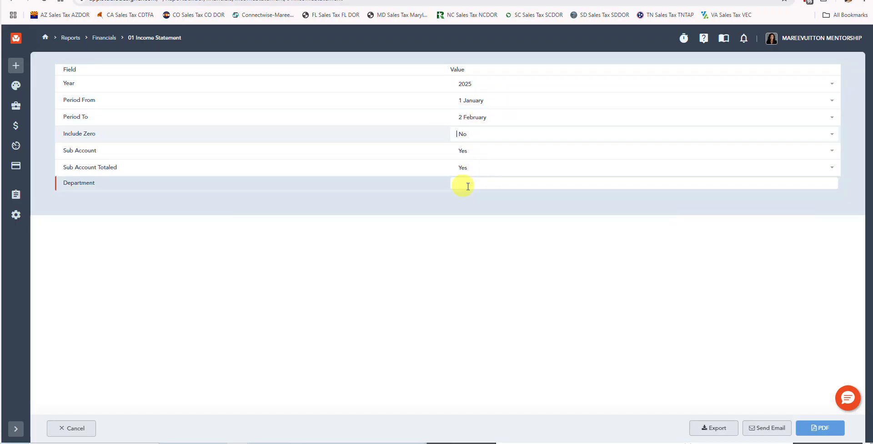
{"action": "left_click", "coordinate": [814, 436]}
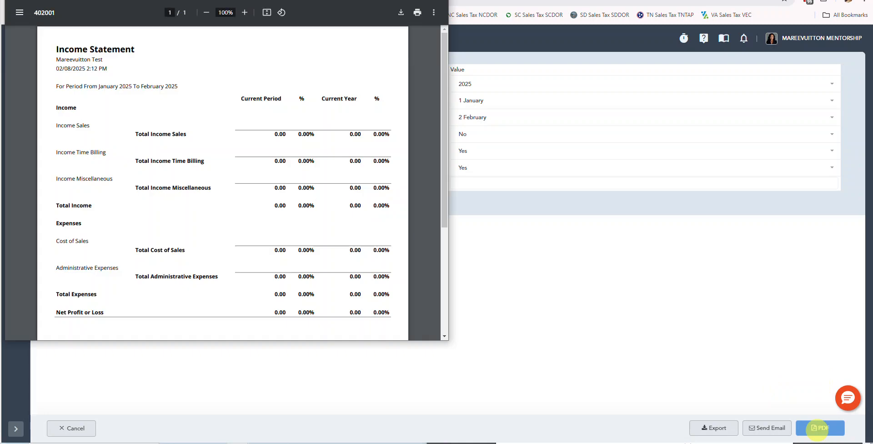
Move and enlarge the Income Statement window beside the Balance Sheet to compare both reports
{"action": "left_click_drag", "start_coordinate": [196, 0], "coordinate": [597, 0]}
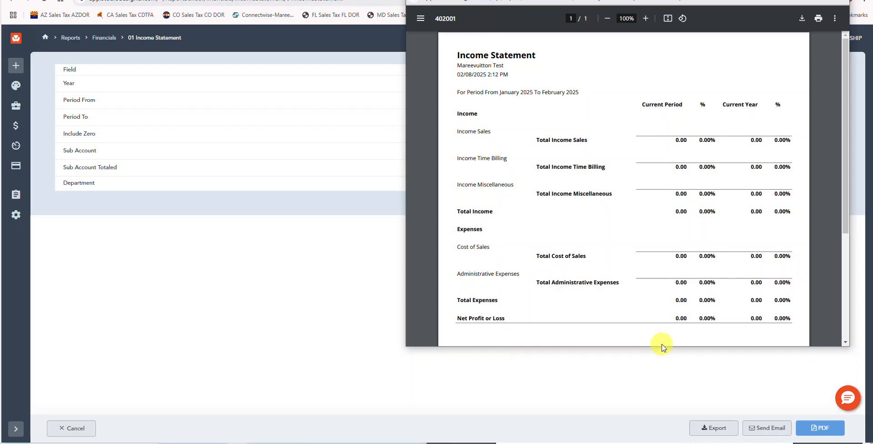
{"action": "left_click_drag", "start_coordinate": [659, 346], "coordinate": [659, 432]}
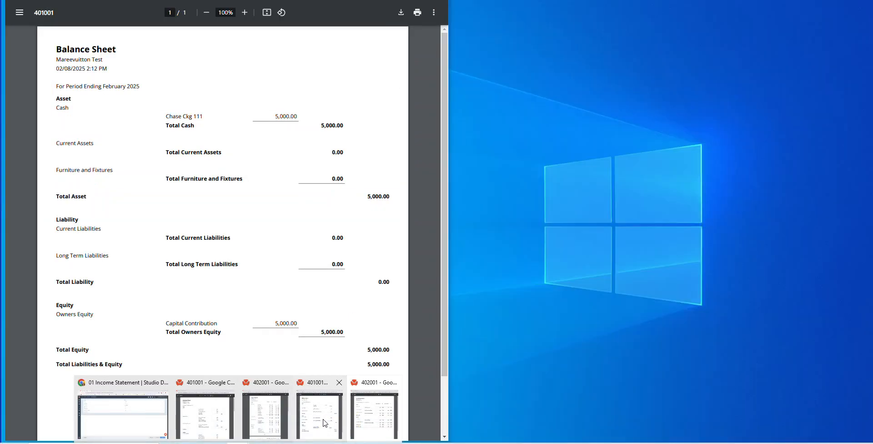
{"action": "left_click", "coordinate": [324, 423]}
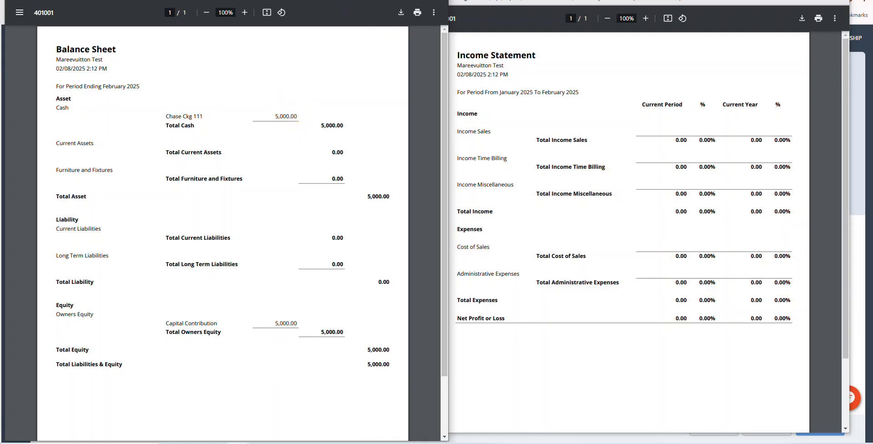
{"action": "left_click_drag", "start_coordinate": [346, 0], "coordinate": [0, 118]}
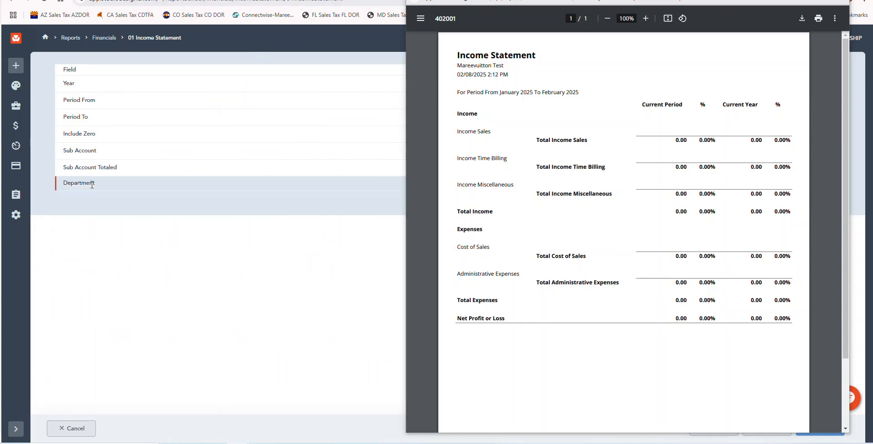
In the Chase Ckg 111 reconciliation, select the reconciled beginning balance field and open the details of the "Post Beginning Balance @ 01.01.25" entry
{"action": "left_click", "coordinate": [16, 122]}
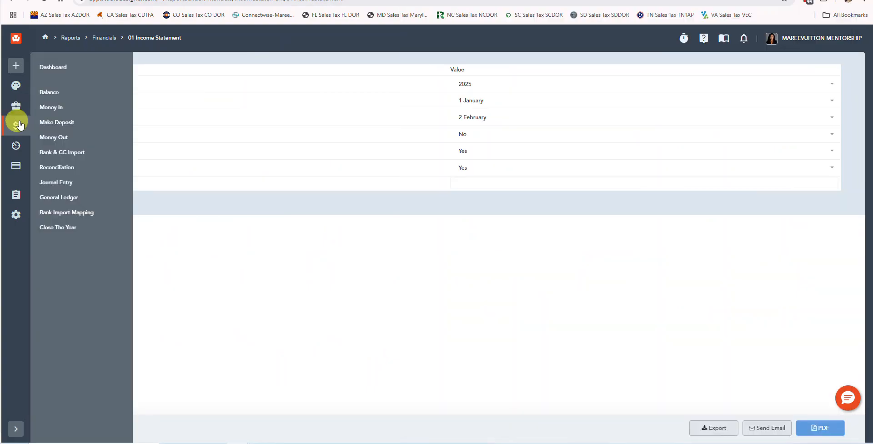
{"action": "left_click", "coordinate": [55, 168]}
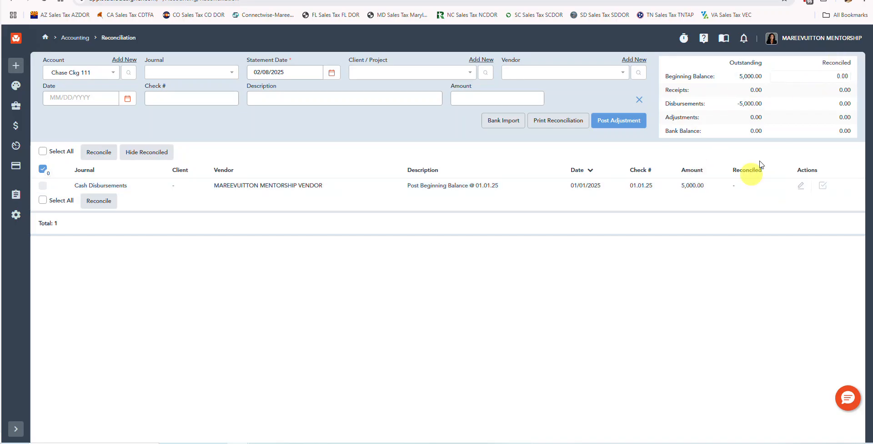
{"action": "left_click", "coordinate": [810, 78]}
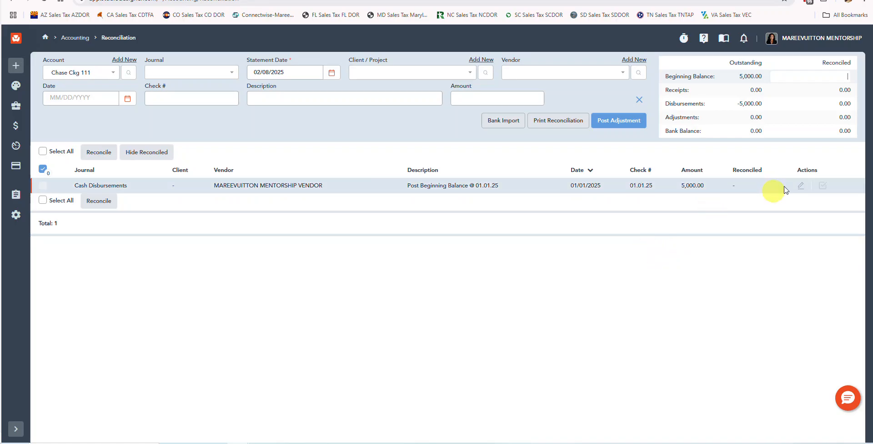
{"action": "left_click", "coordinate": [800, 186]}
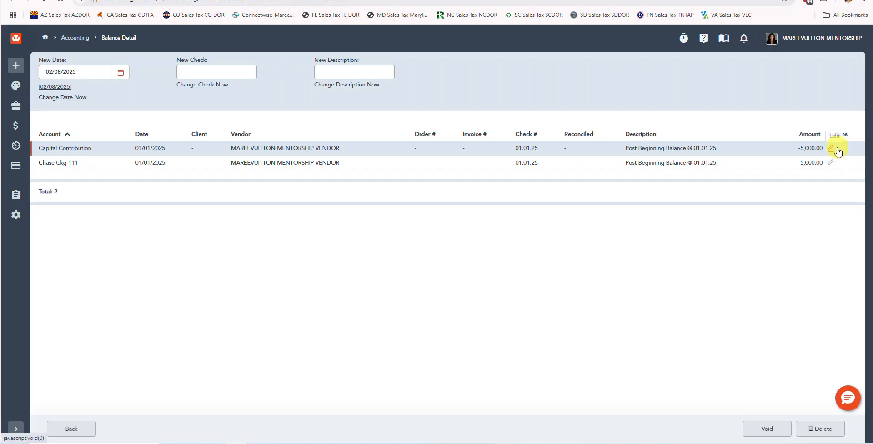
Reassign the entry's Capital Contribution line to the Insurance - General account
{"action": "left_click", "coordinate": [837, 149]}
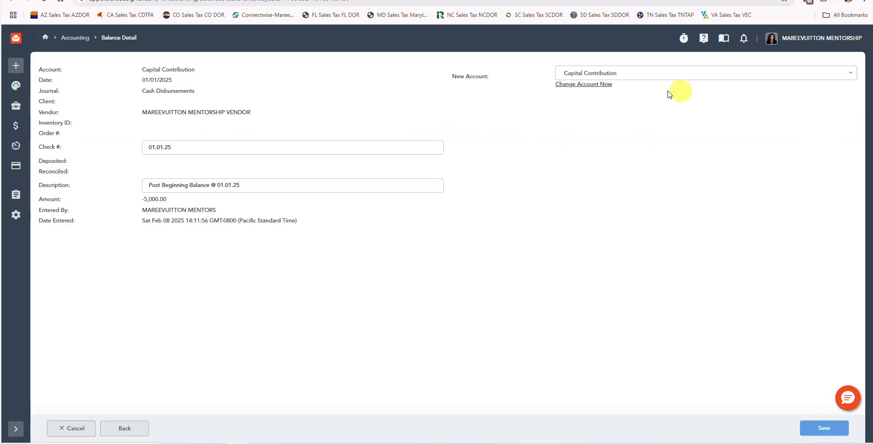
{"action": "left_click", "coordinate": [609, 75]}
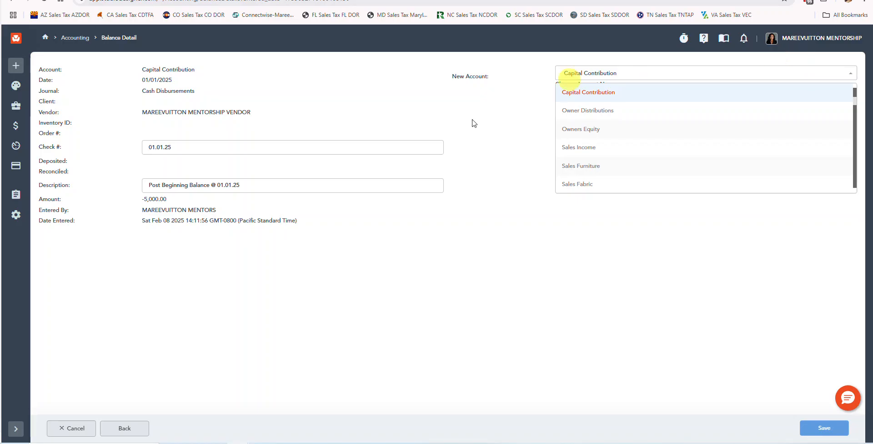
{"action": "left_click", "coordinate": [445, 119]}
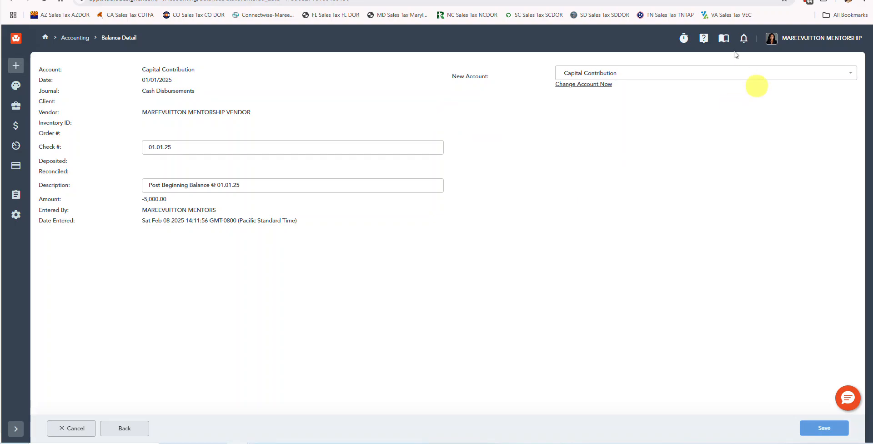
{"action": "left_click", "coordinate": [672, 73]}
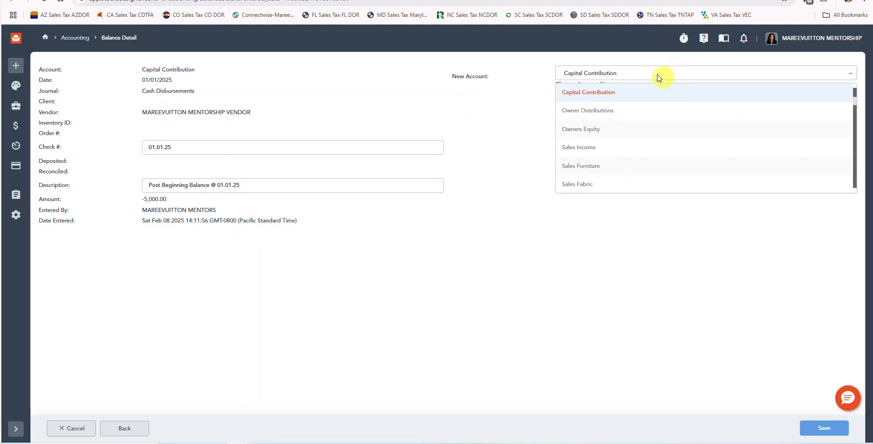
{"action": "type", "text": "in"}
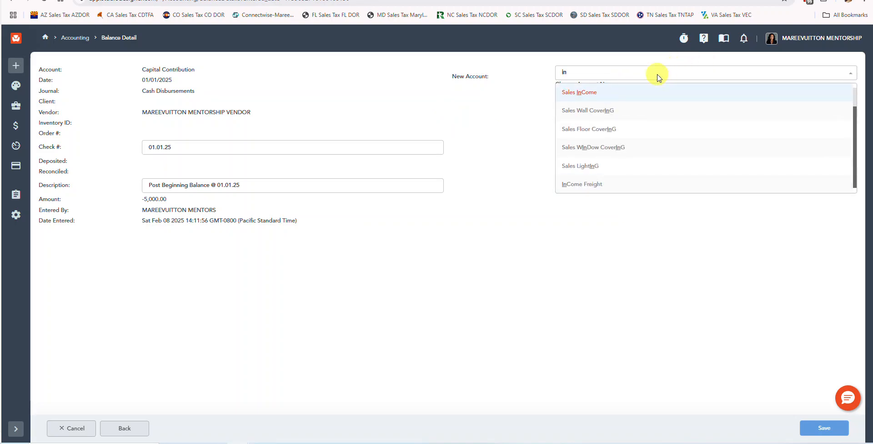
{"action": "type", "text": "su"}
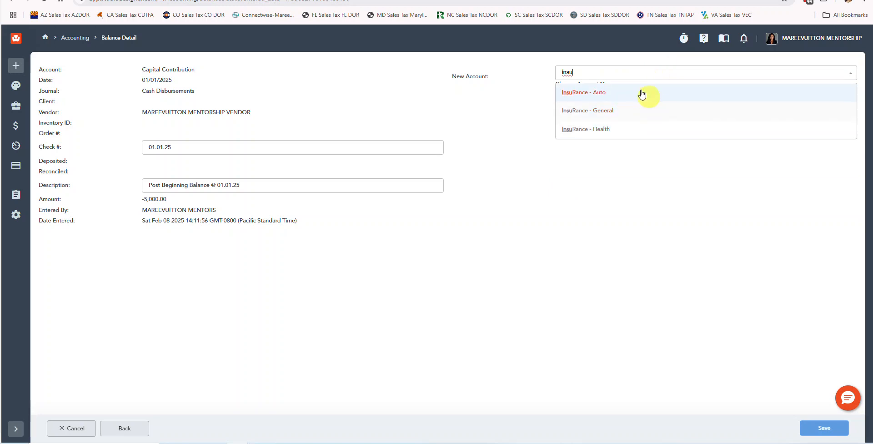
{"action": "left_click", "coordinate": [637, 110]}
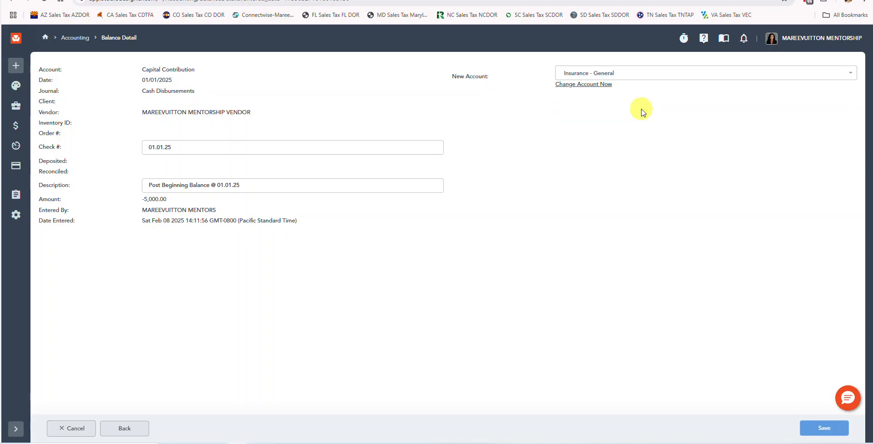
{"action": "left_click", "coordinate": [603, 85]}
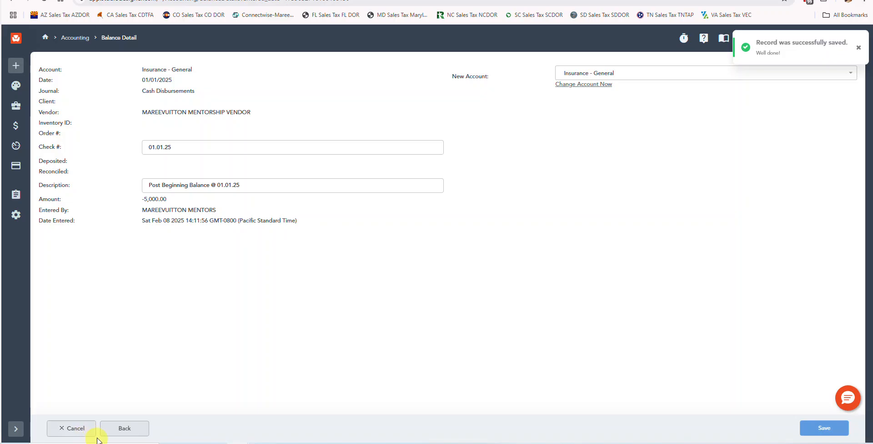
Generate the 01 Income Statement PDF for January to February 2025 with Include Zero set to No and review its expenses and net profit or loss
{"action": "left_click", "coordinate": [123, 436]}
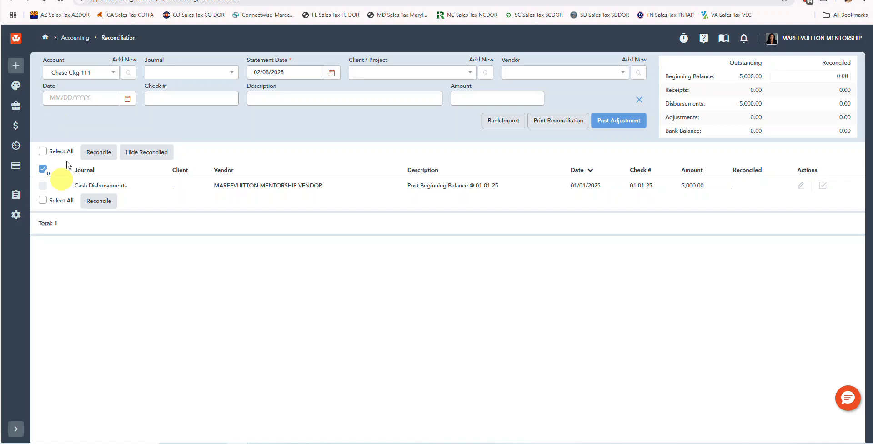
{"action": "left_click", "coordinate": [16, 197]}
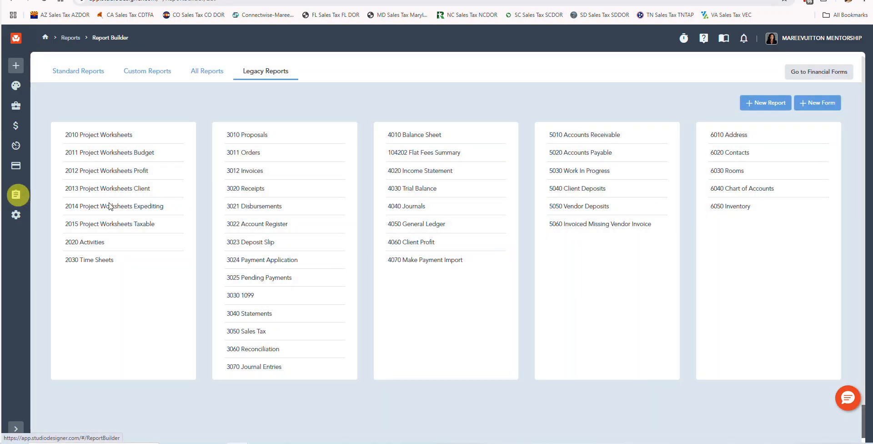
{"action": "left_click", "coordinate": [433, 176]}
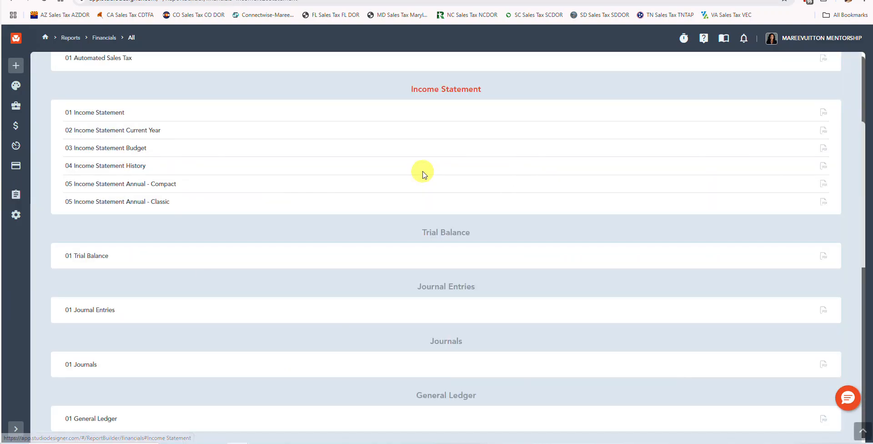
{"action": "left_click", "coordinate": [117, 119]}
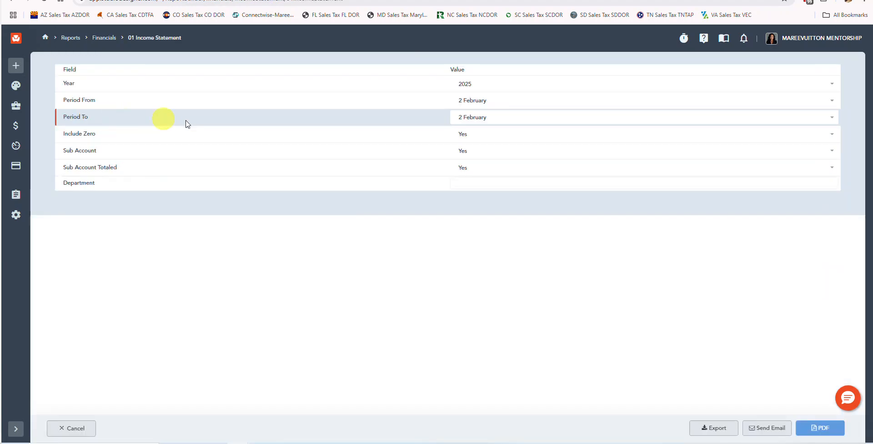
{"action": "left_click", "coordinate": [468, 106]}
{"action": "left_click", "coordinate": [464, 119]}
{"action": "left_click", "coordinate": [464, 133]}
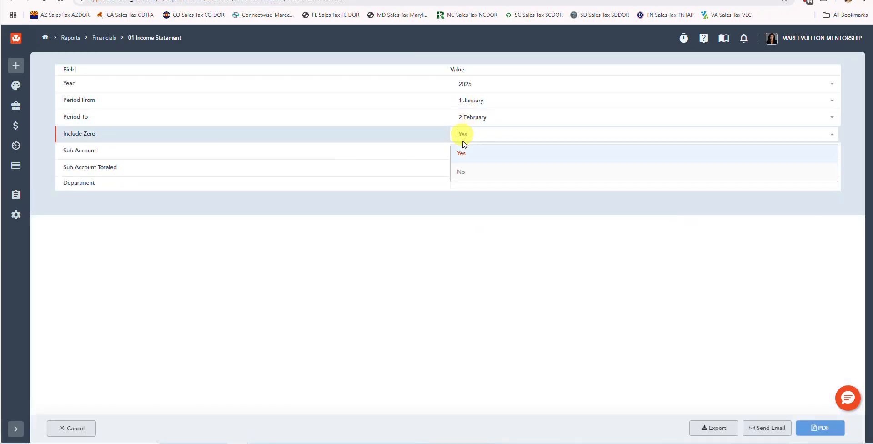
{"action": "left_click", "coordinate": [462, 171]}
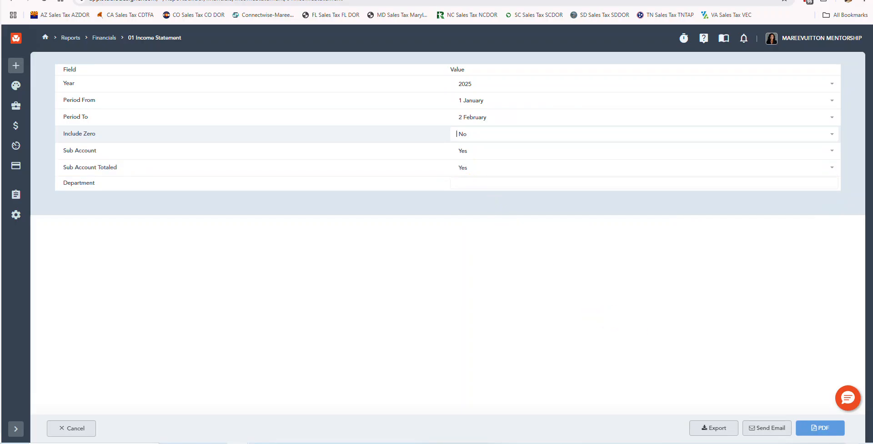
{"action": "left_click", "coordinate": [823, 428]}
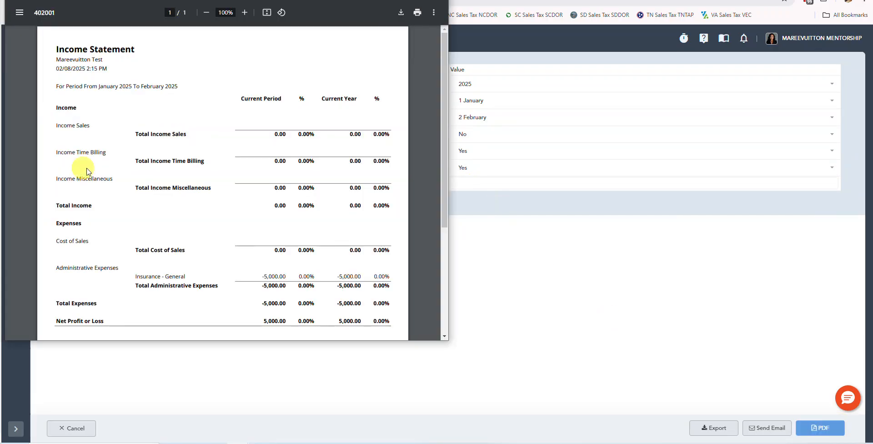
{"action": "scroll", "coordinate": [213, 136], "scroll_direction": "down", "scroll_amount": 3}
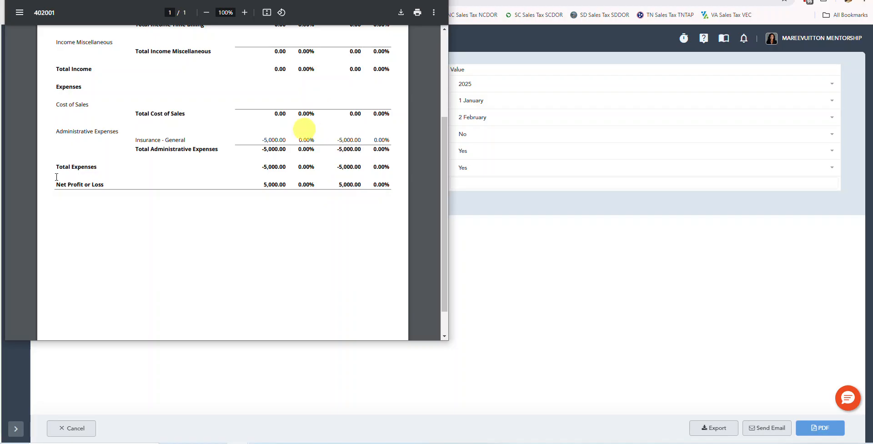
{"action": "left_click", "coordinate": [604, 286]}
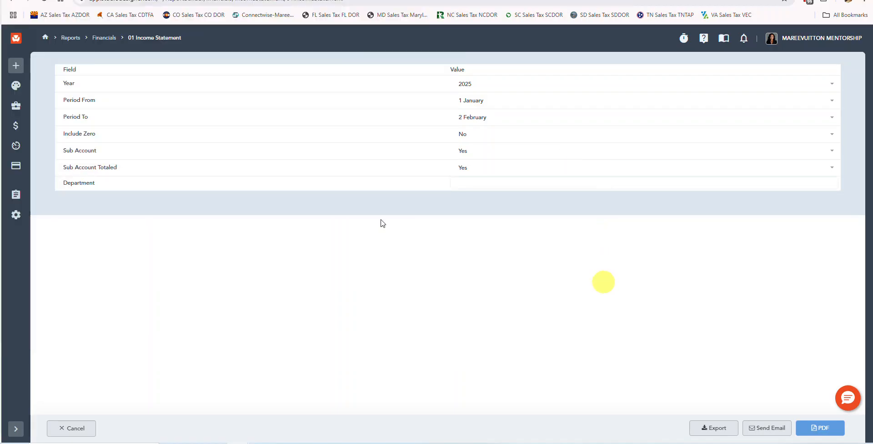
In the Chase Ckg 111 reconciliation, open the "Post Beginning Balance @ 01.01.25" entry and reassign its Insurance - General line to Capital Contribution
{"action": "left_click", "coordinate": [16, 127]}
{"action": "left_click", "coordinate": [58, 167]}
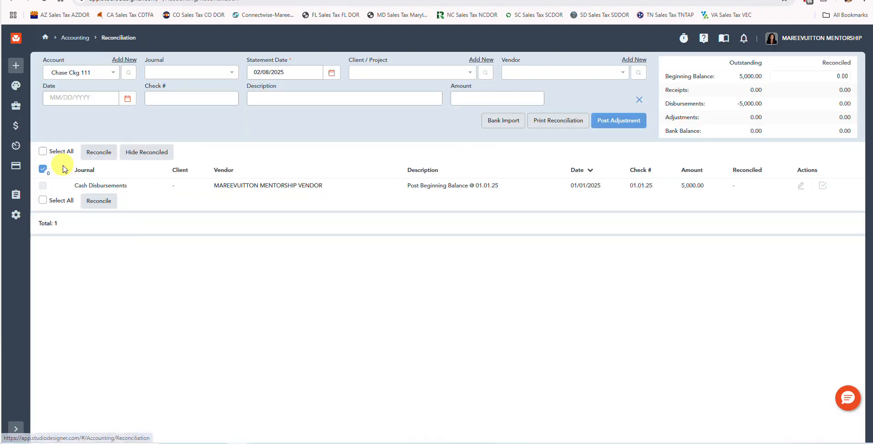
{"action": "left_click", "coordinate": [801, 187]}
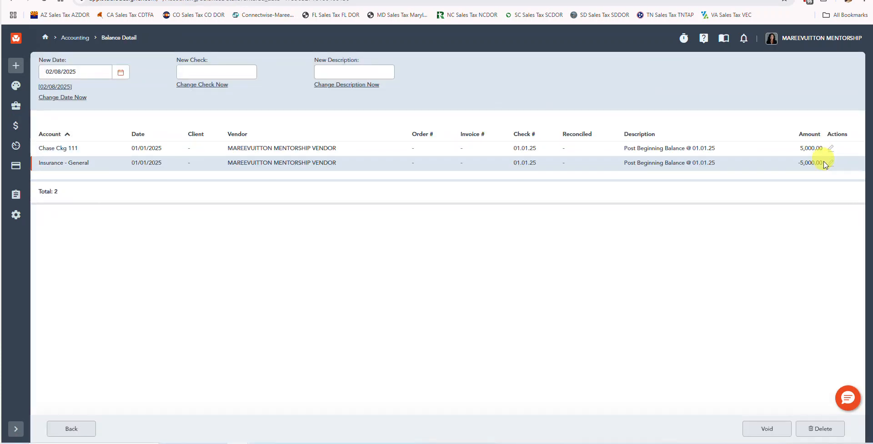
{"action": "left_click", "coordinate": [827, 163]}
{"action": "left_click", "coordinate": [682, 80]}
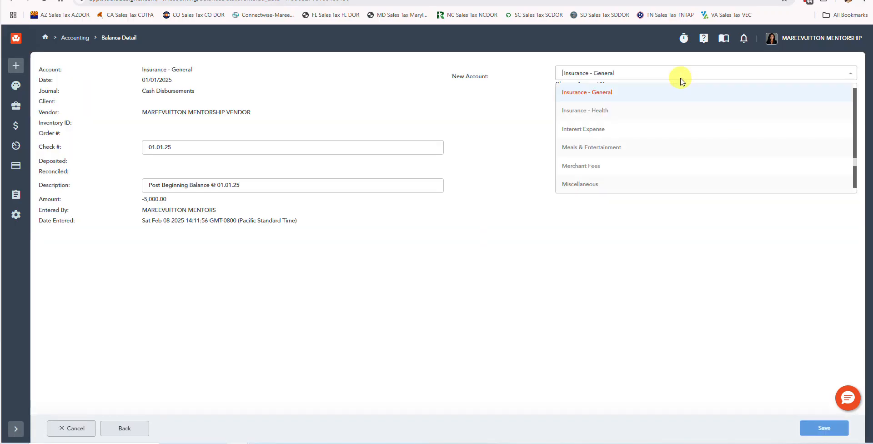
{"action": "type", "text": "cap"}
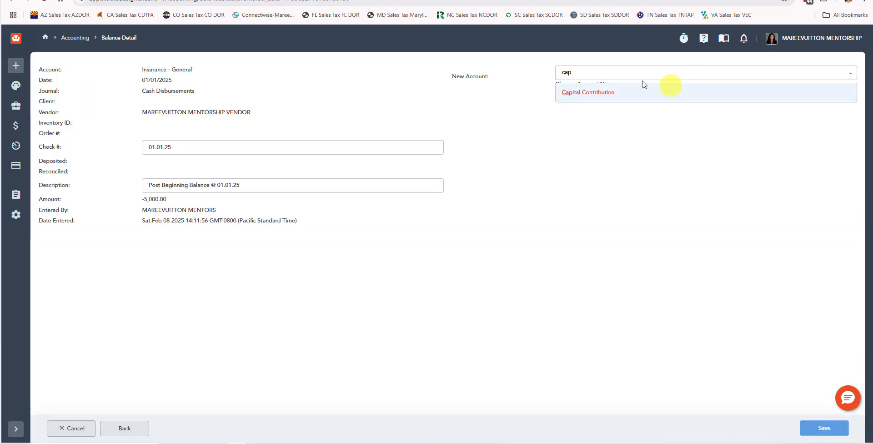
{"action": "left_click", "coordinate": [601, 92]}
{"action": "left_click", "coordinate": [599, 85]}
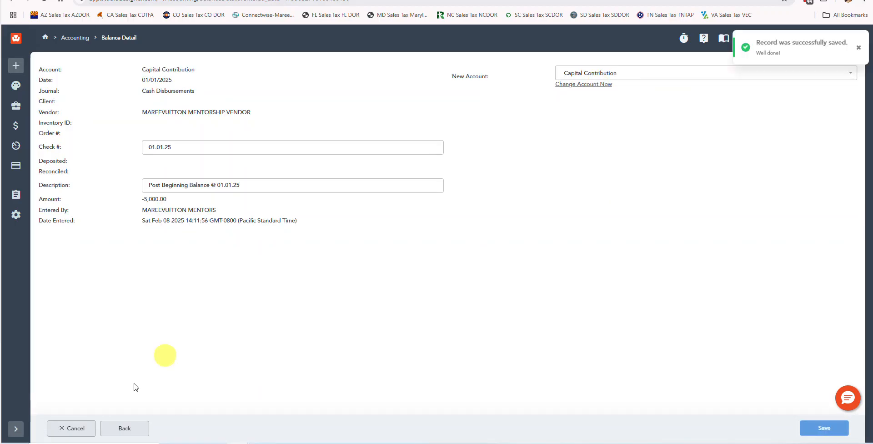
{"action": "left_click", "coordinate": [134, 430]}
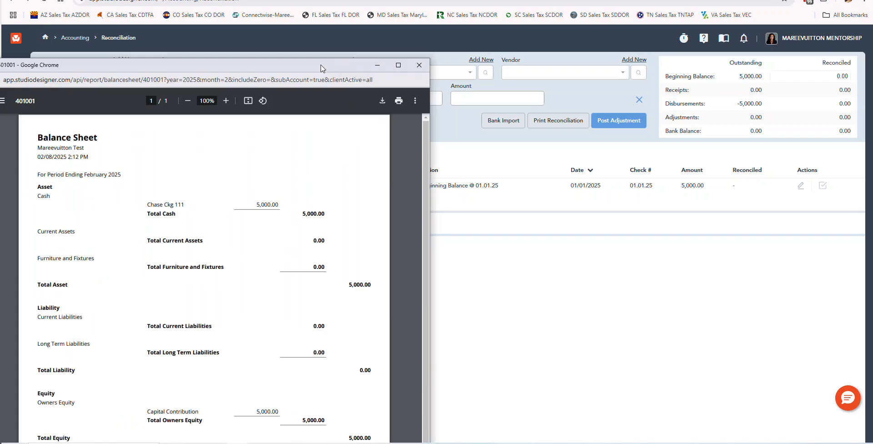
Bring back the Balance Sheet window and reposition it to show the full report, including the equity section
{"action": "left_click_drag", "start_coordinate": [317, 64], "coordinate": [361, 13]}
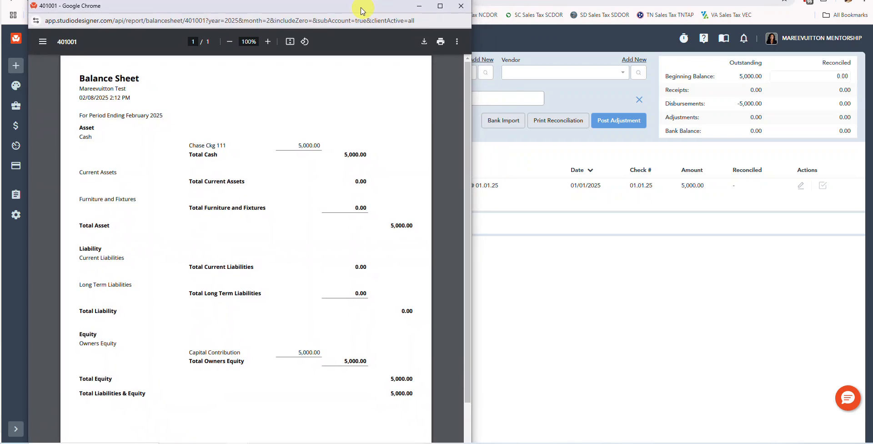